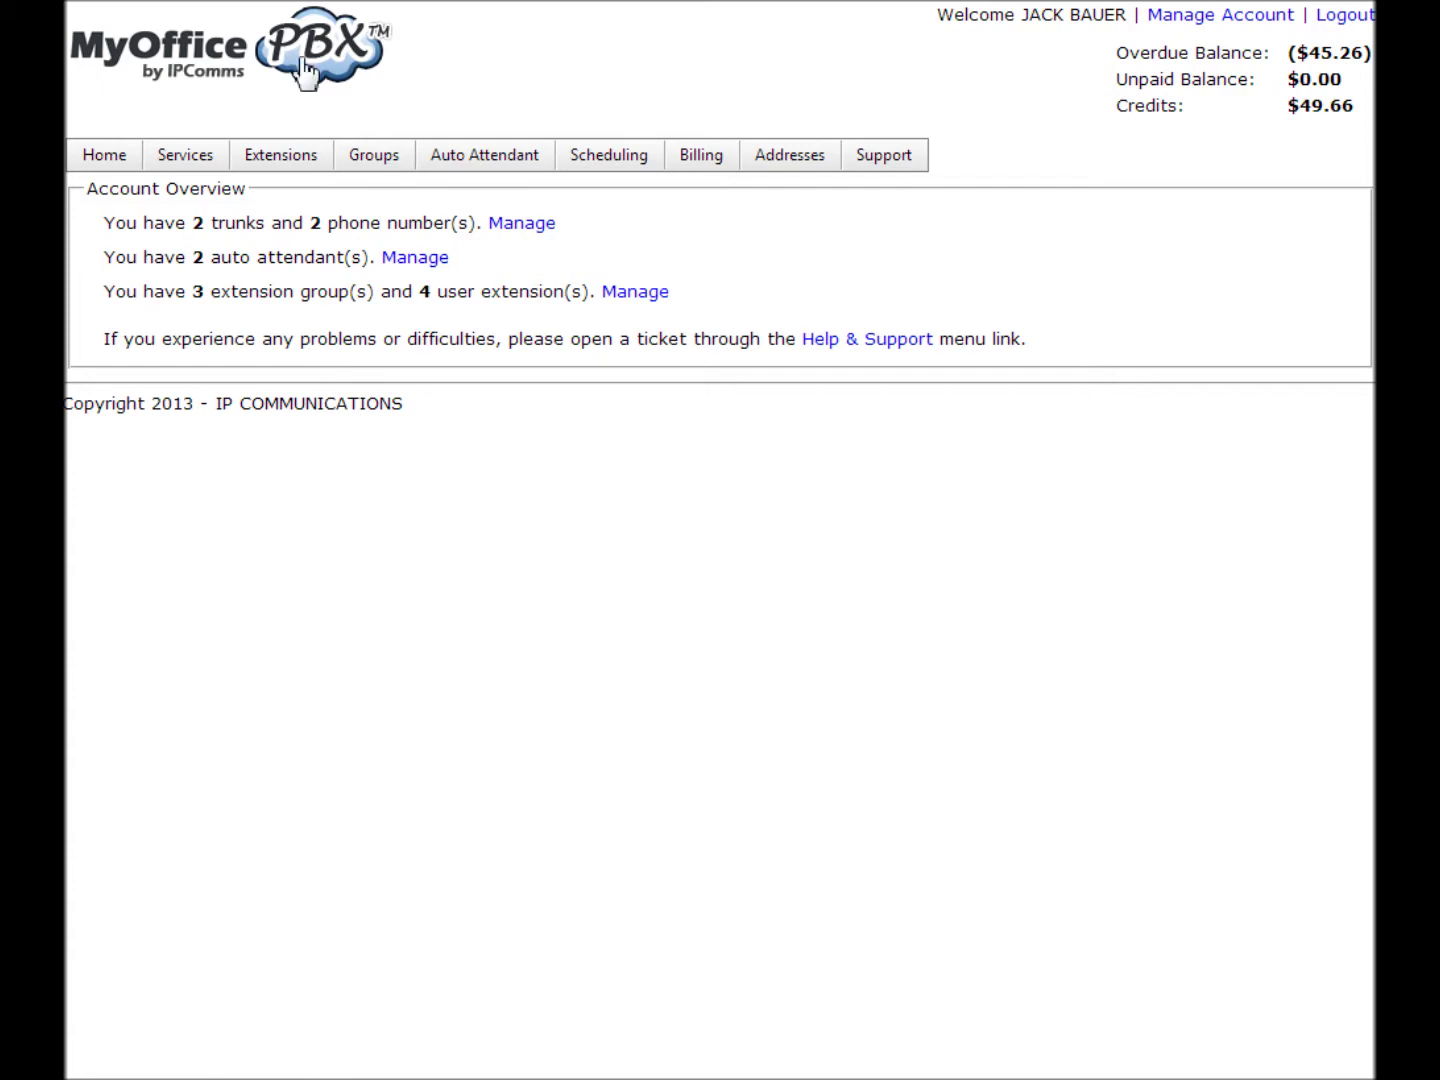
- Start a new weekly time frame named 'Weekday'
{"action": "mouse_move", "coordinate": [606, 163]}
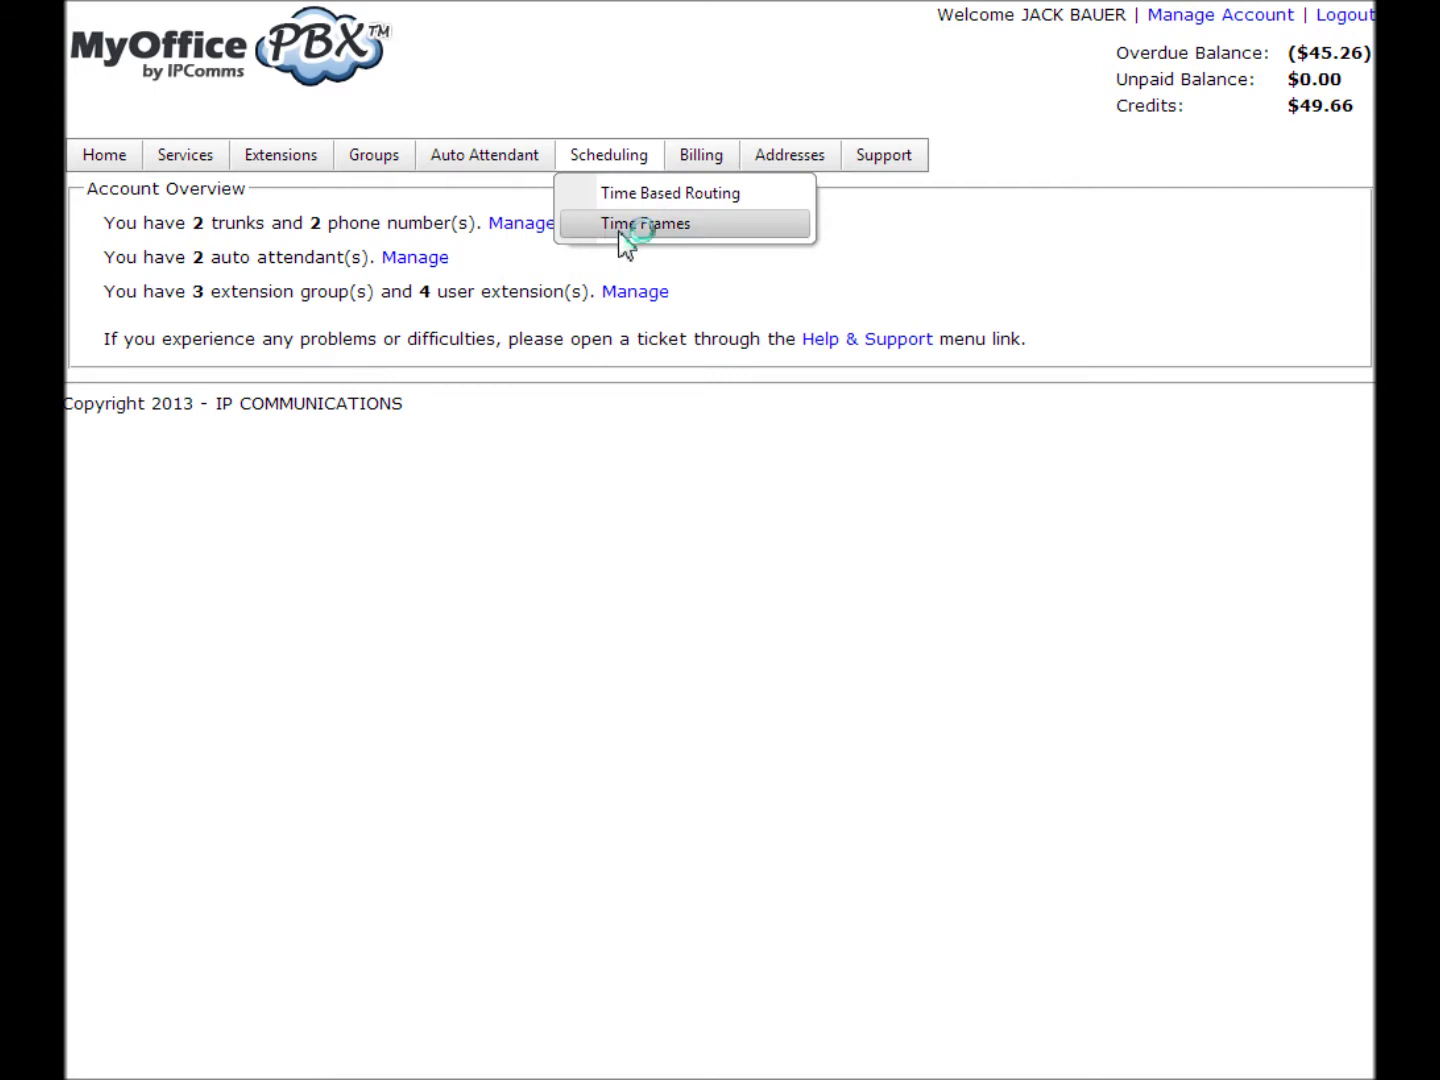
{"action": "left_click", "coordinate": [620, 227]}
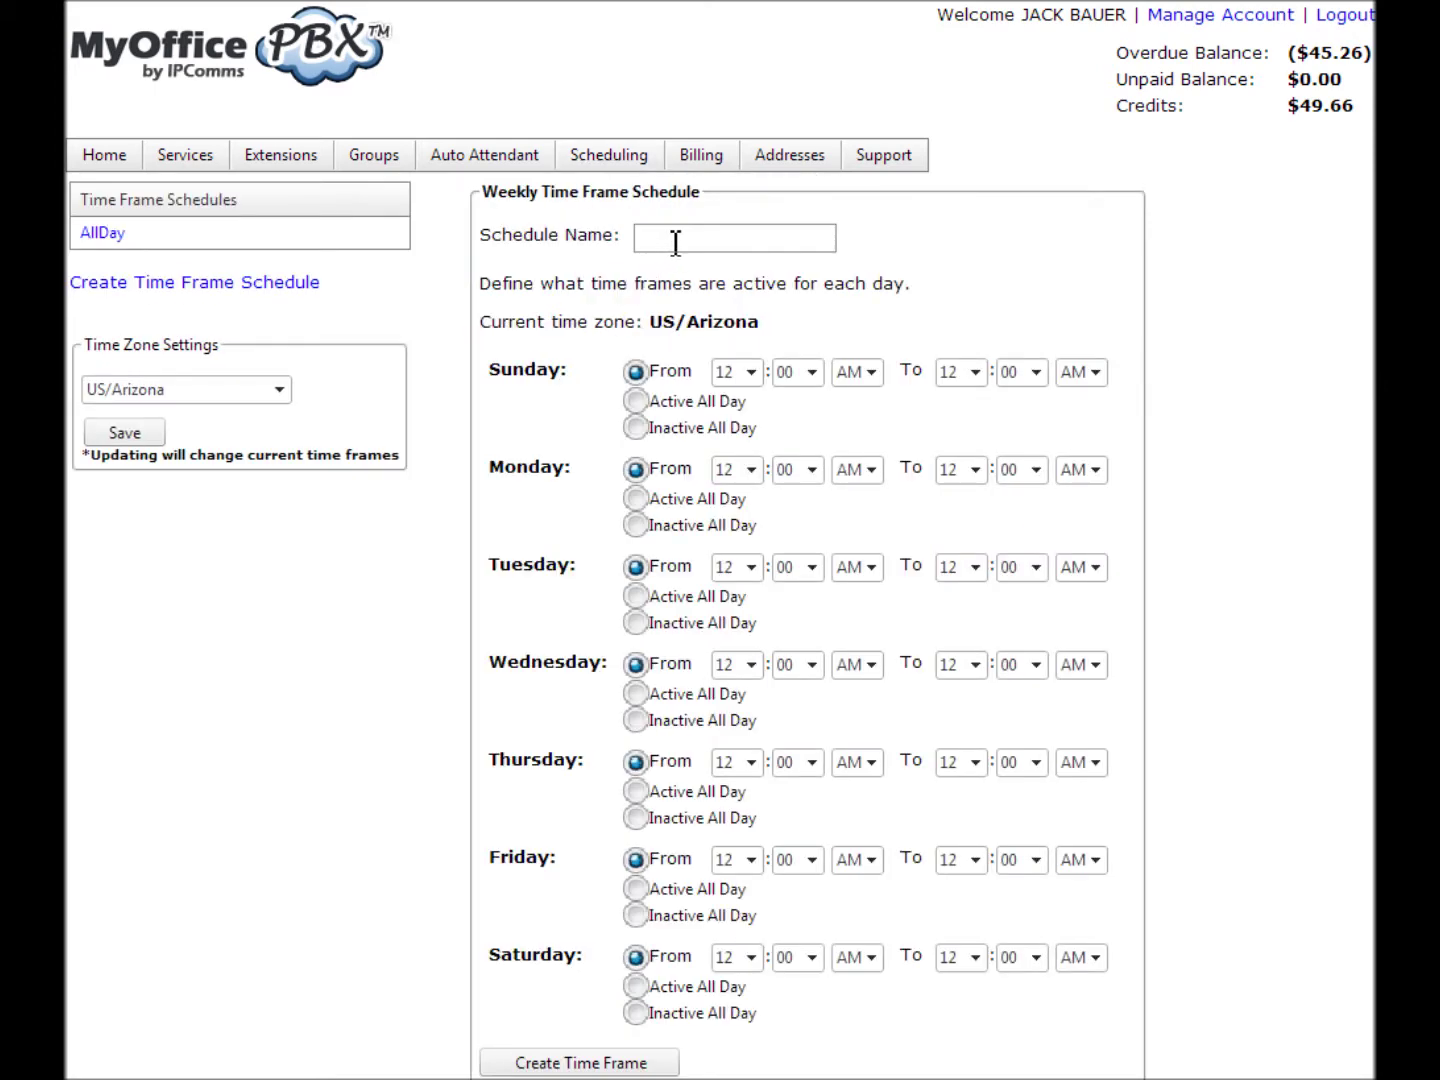
{"action": "left_click", "coordinate": [734, 239]}
{"action": "type", "text": "Weekday"}
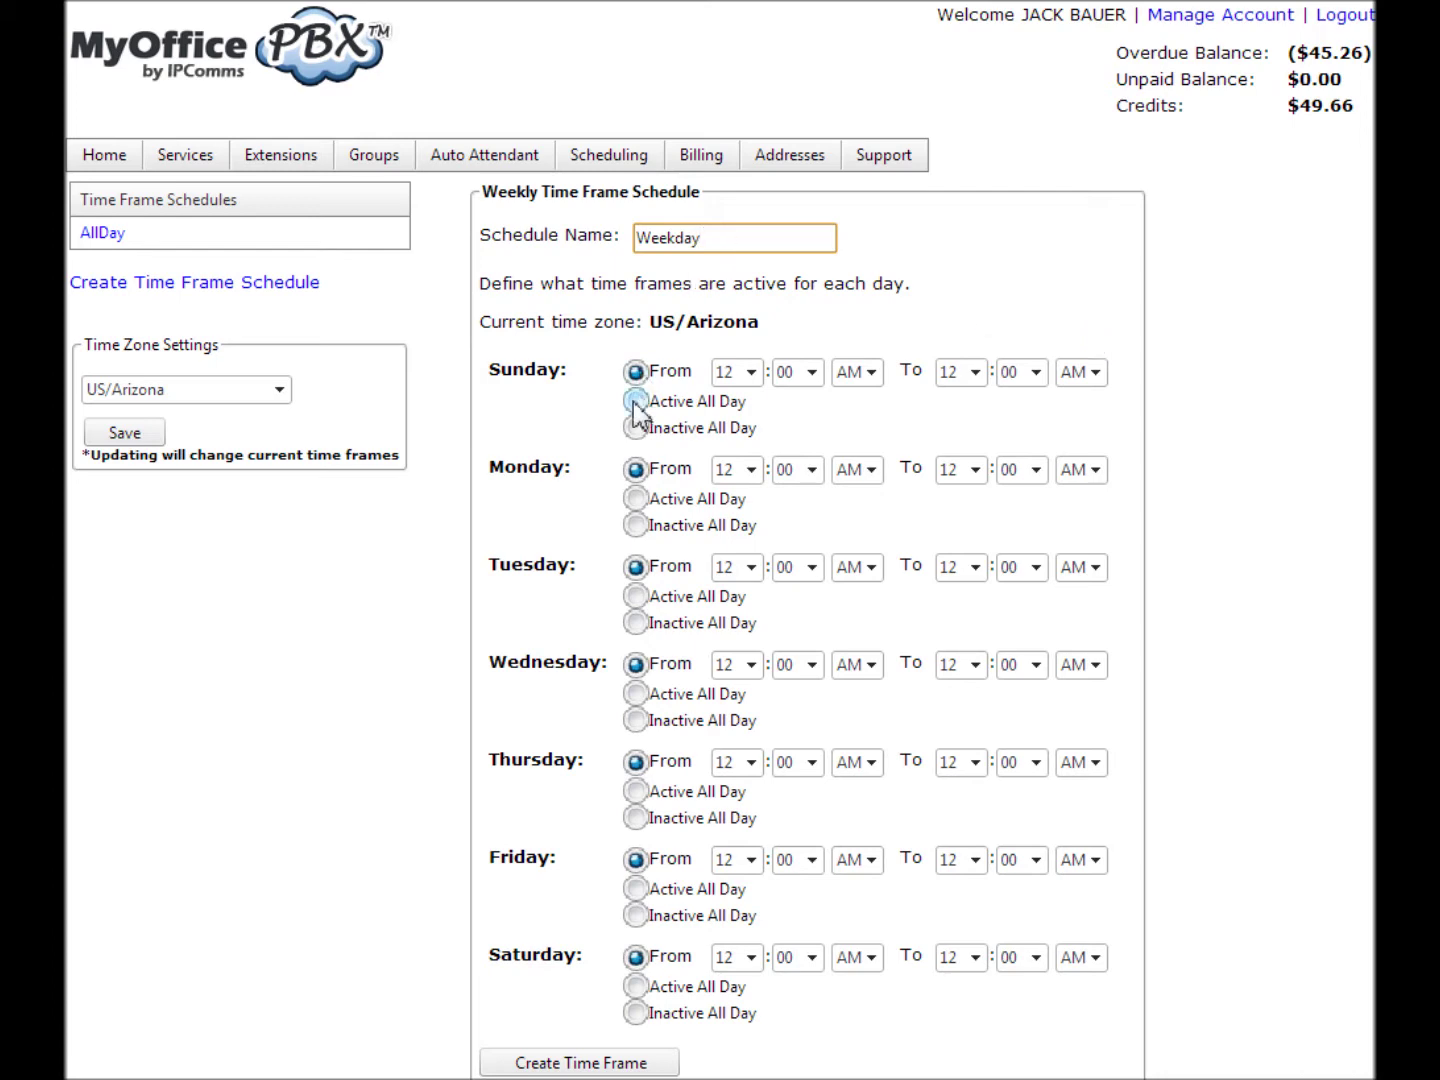
- Set Monday–Friday active all day and Saturday/Sunday inactive all day, then create the schedule
{"action": "left_click", "coordinate": [636, 500]}
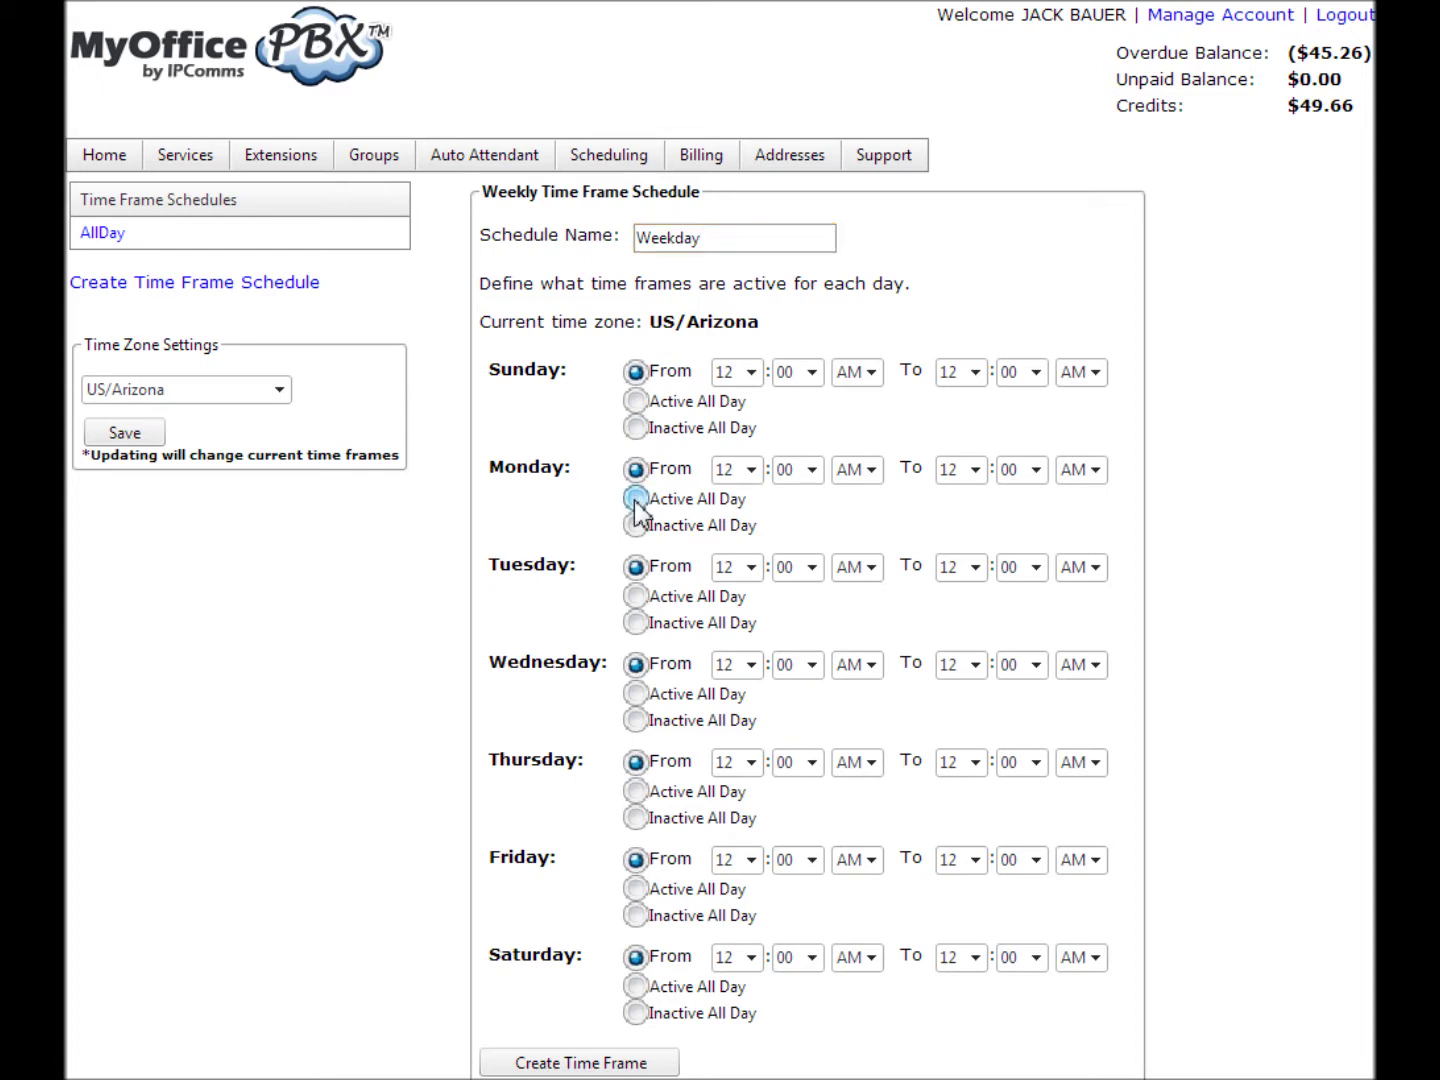
{"action": "left_click", "coordinate": [635, 598]}
{"action": "left_click", "coordinate": [636, 694]}
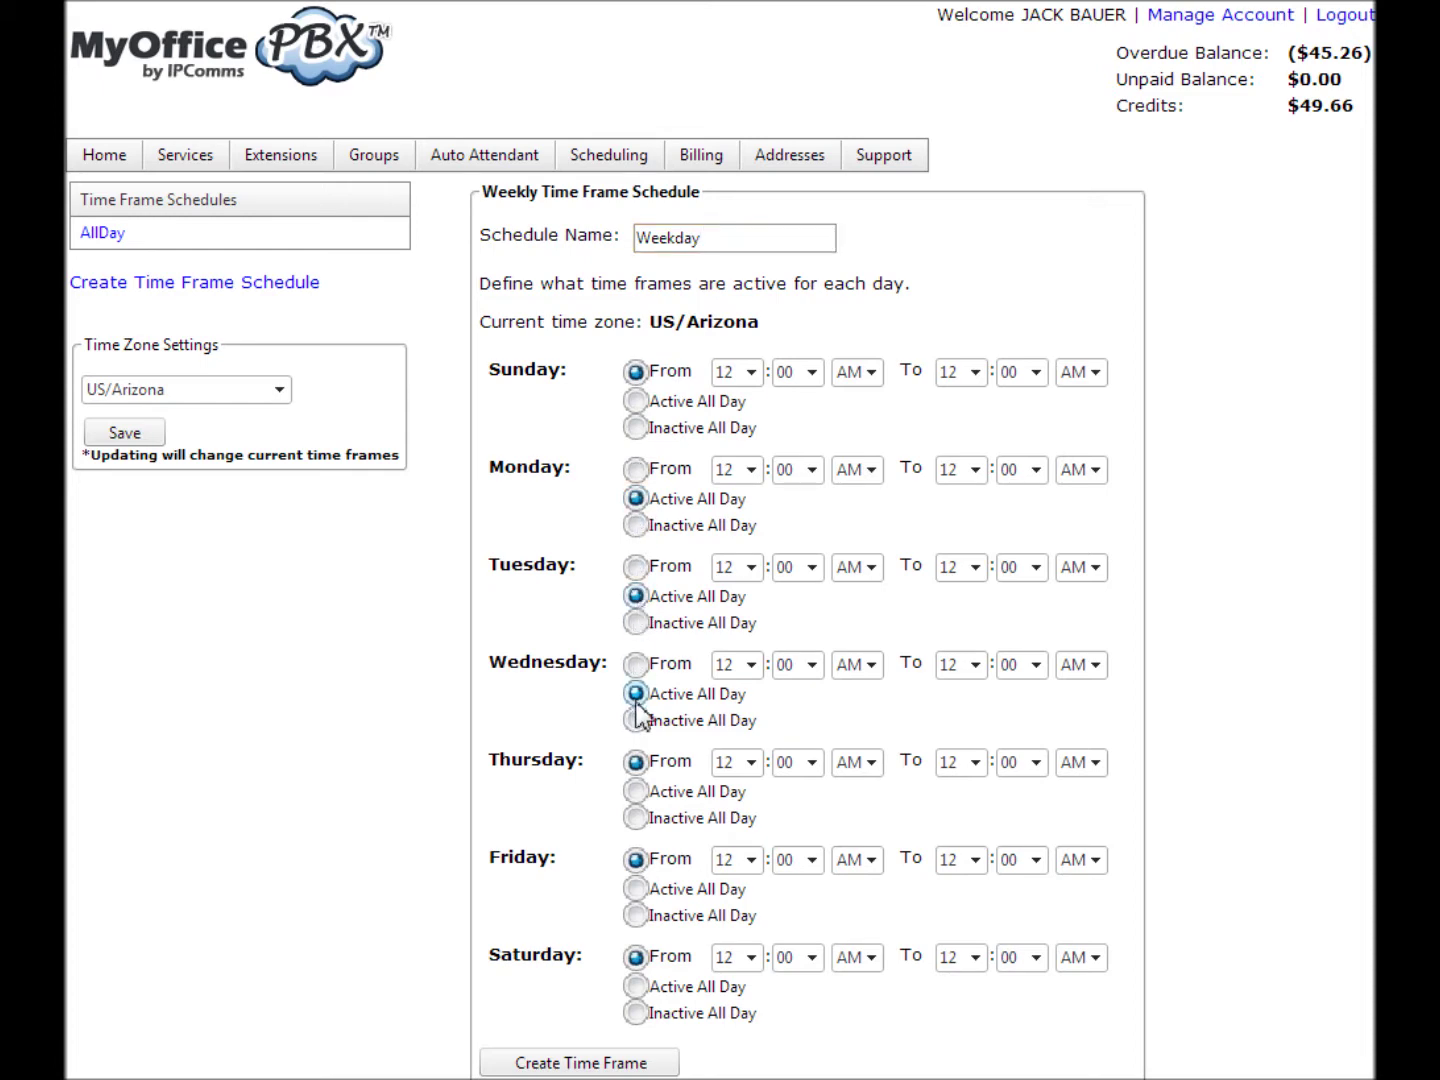
{"action": "left_click", "coordinate": [636, 791]}
{"action": "left_click", "coordinate": [636, 891]}
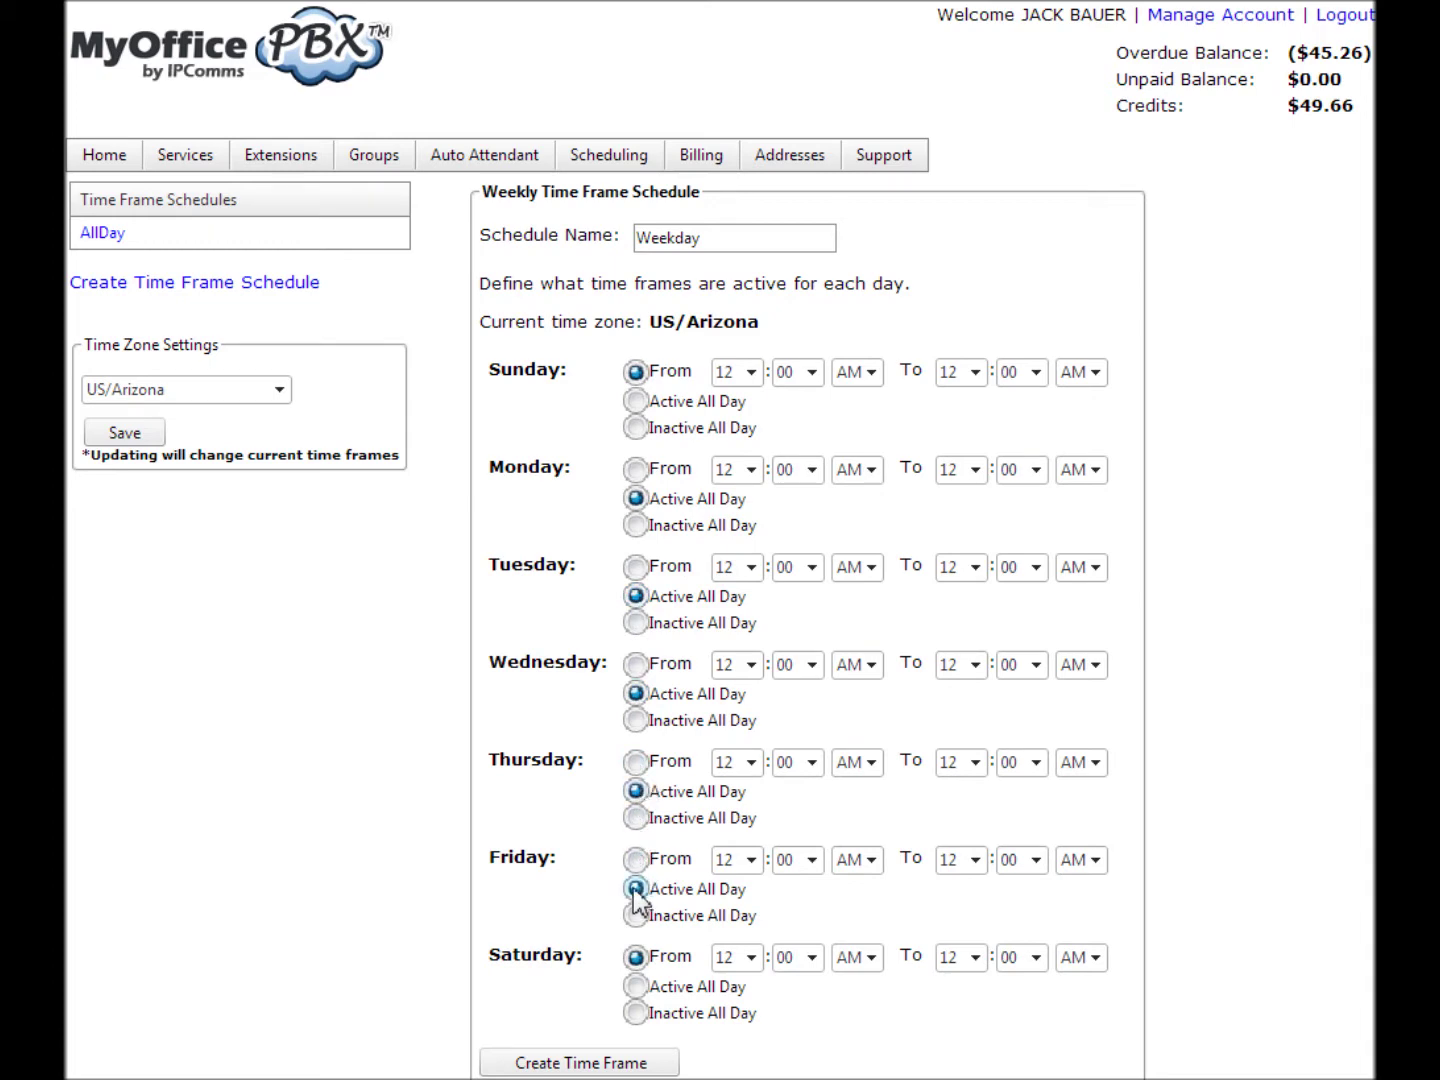
{"action": "left_click", "coordinate": [636, 428]}
{"action": "left_click", "coordinate": [636, 1014]}
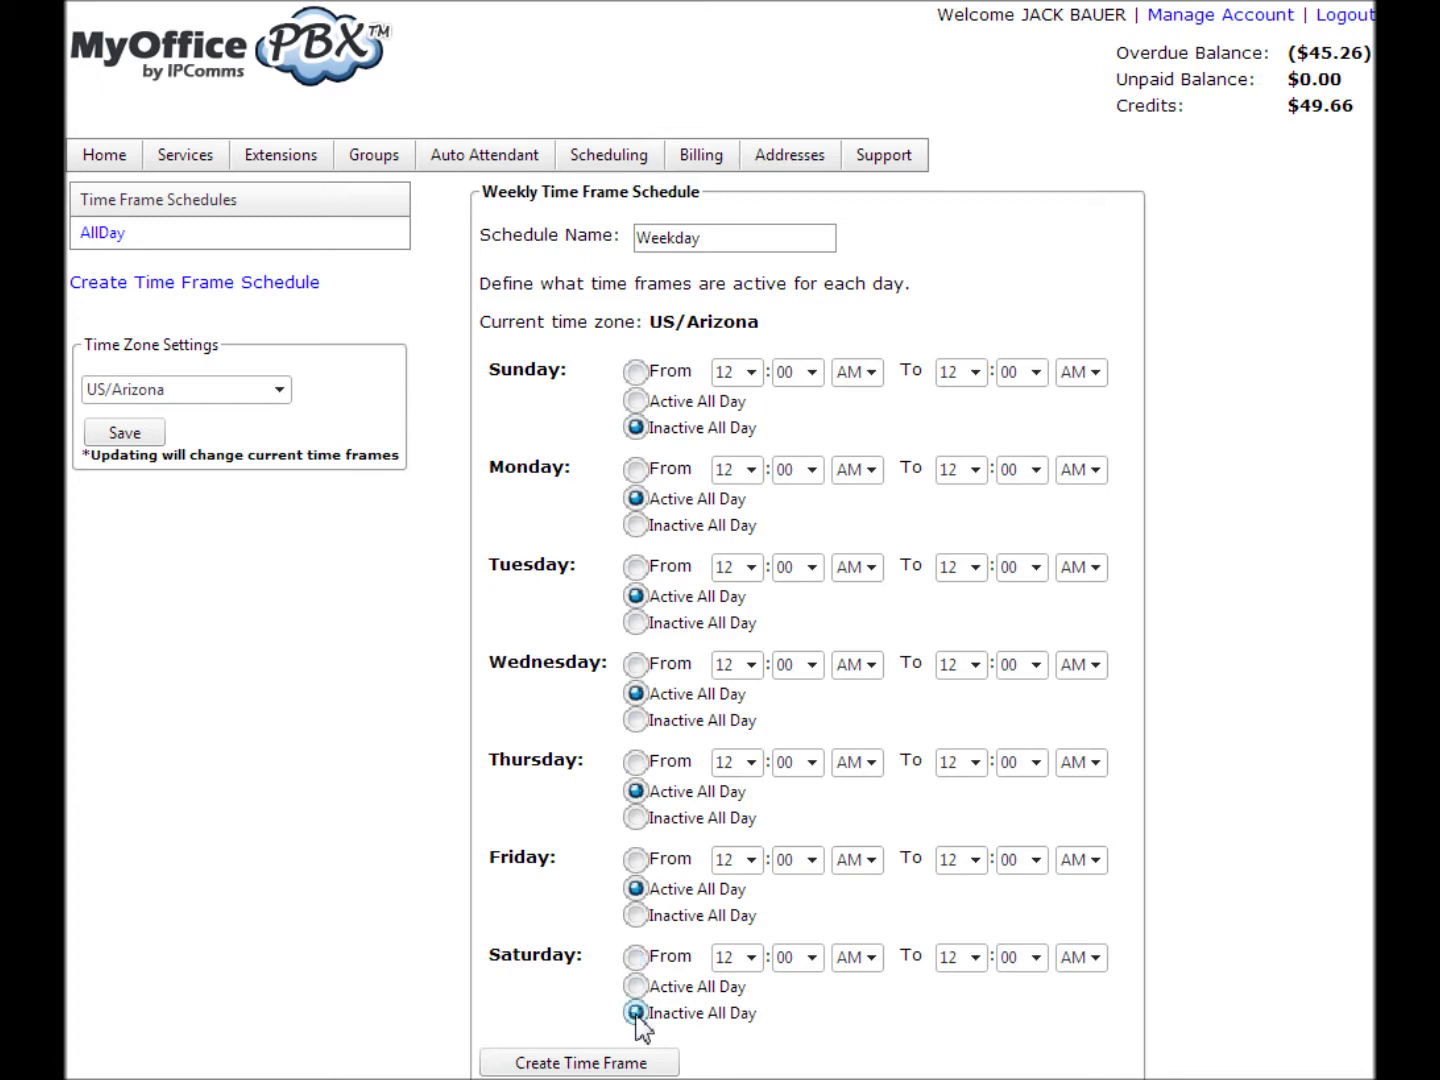
{"action": "left_click", "coordinate": [588, 1063]}
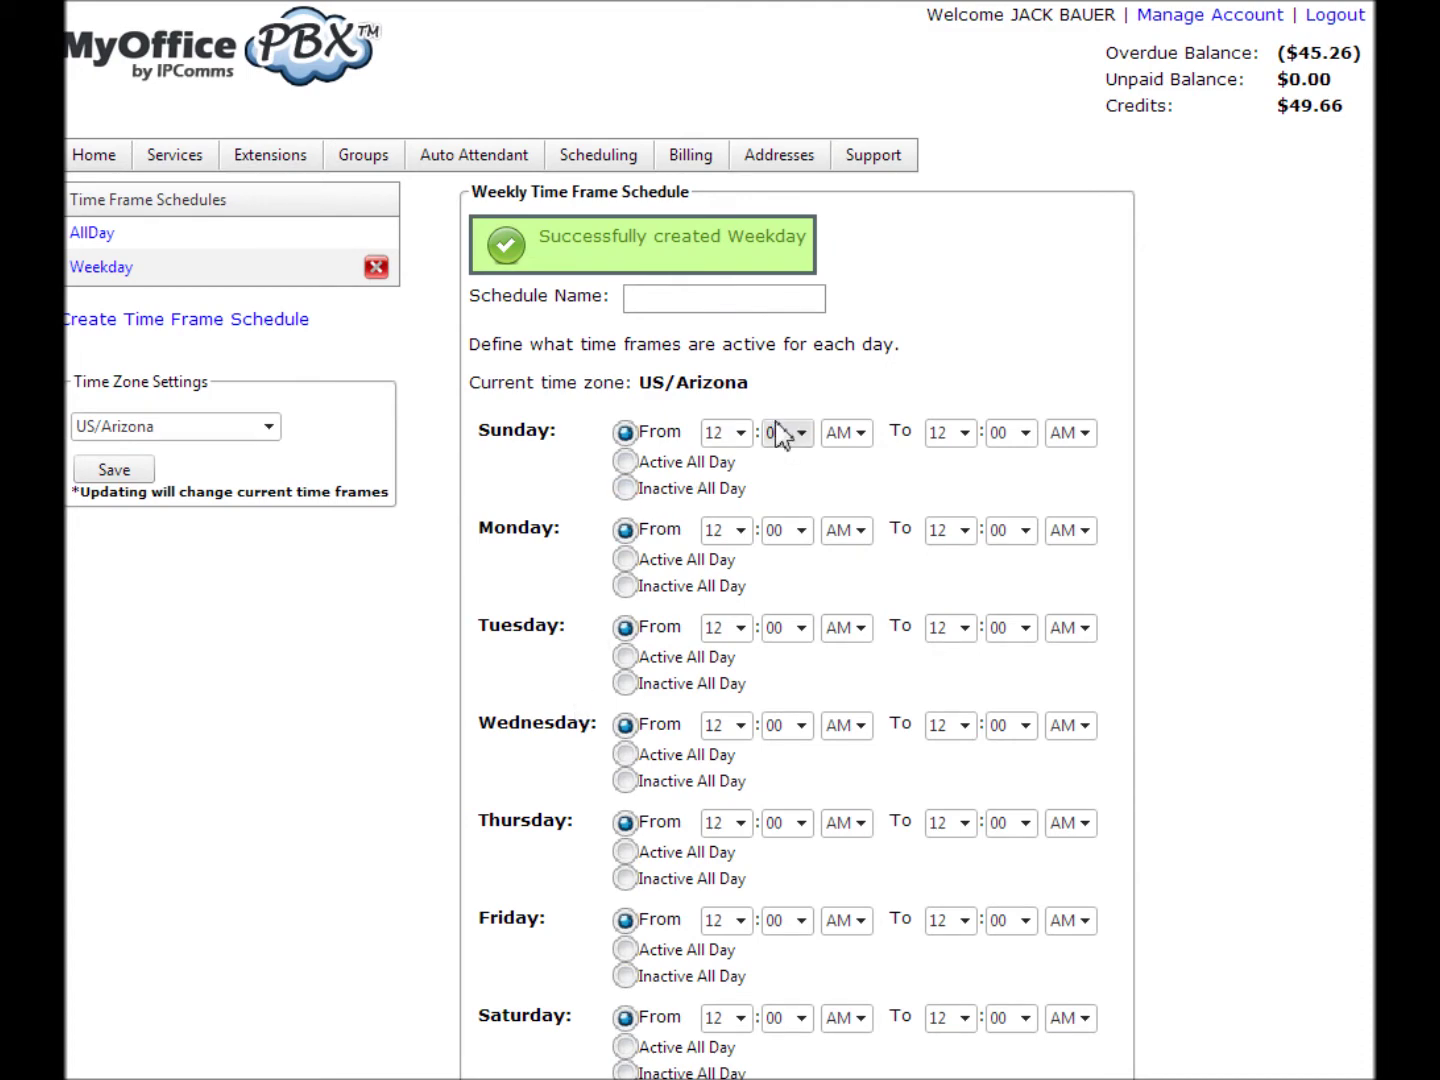
- Check Sunday's start-hour and time zone options without changing them, then reopen the Weekday schedule
{"action": "left_click", "coordinate": [744, 438]}
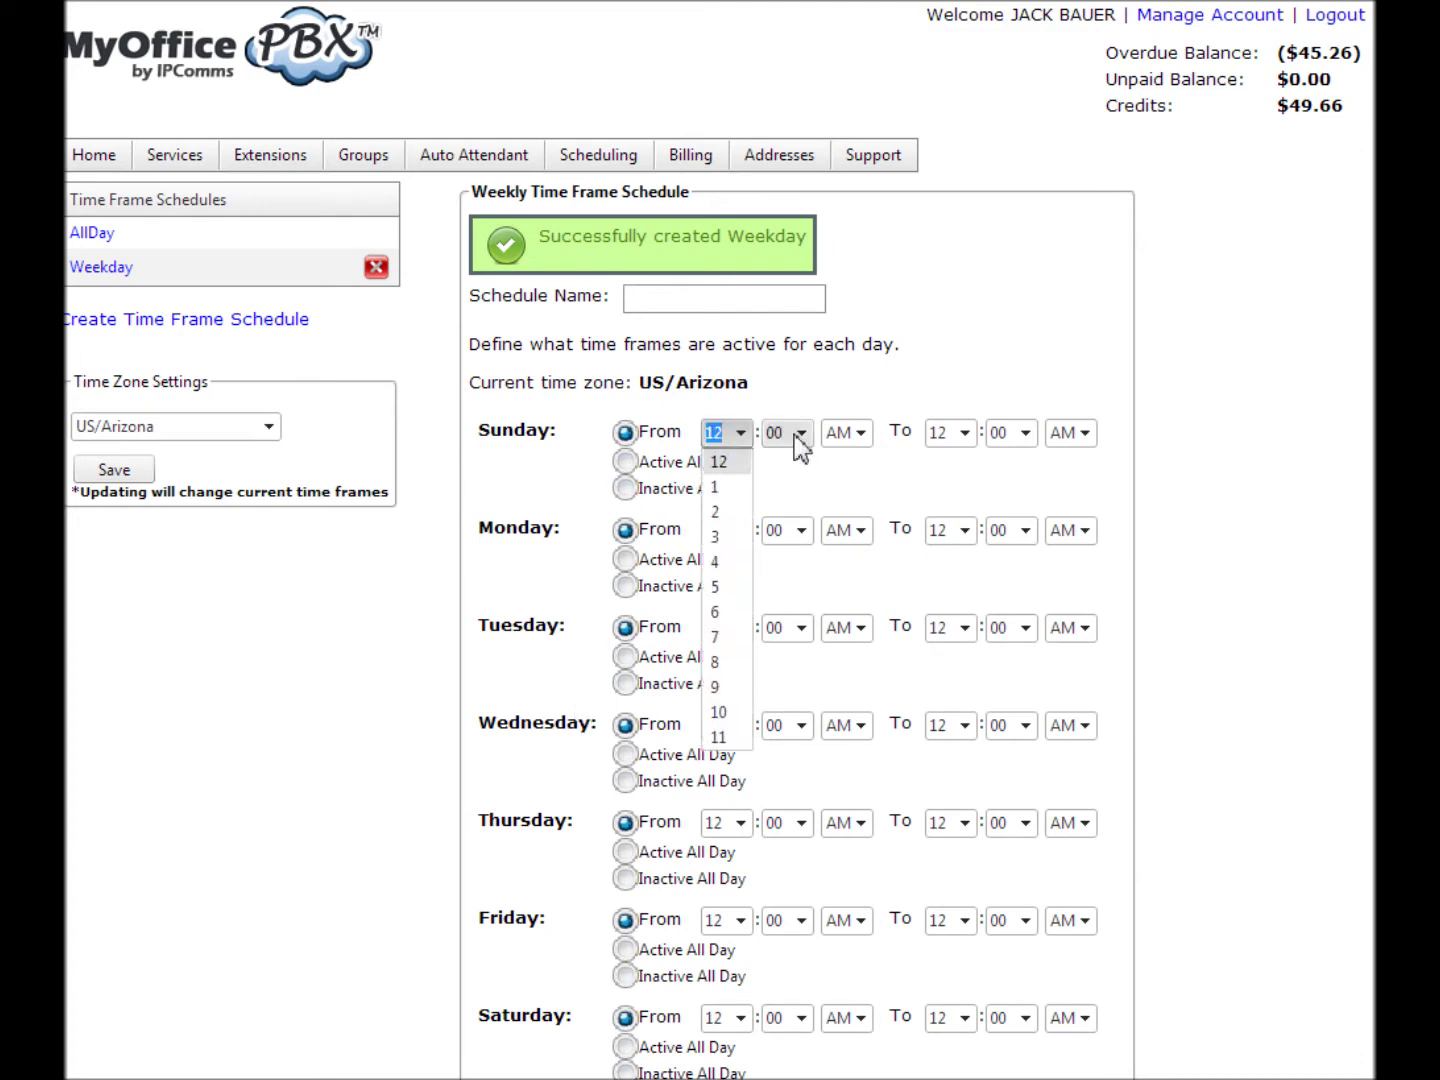
{"action": "left_click", "coordinate": [1044, 385]}
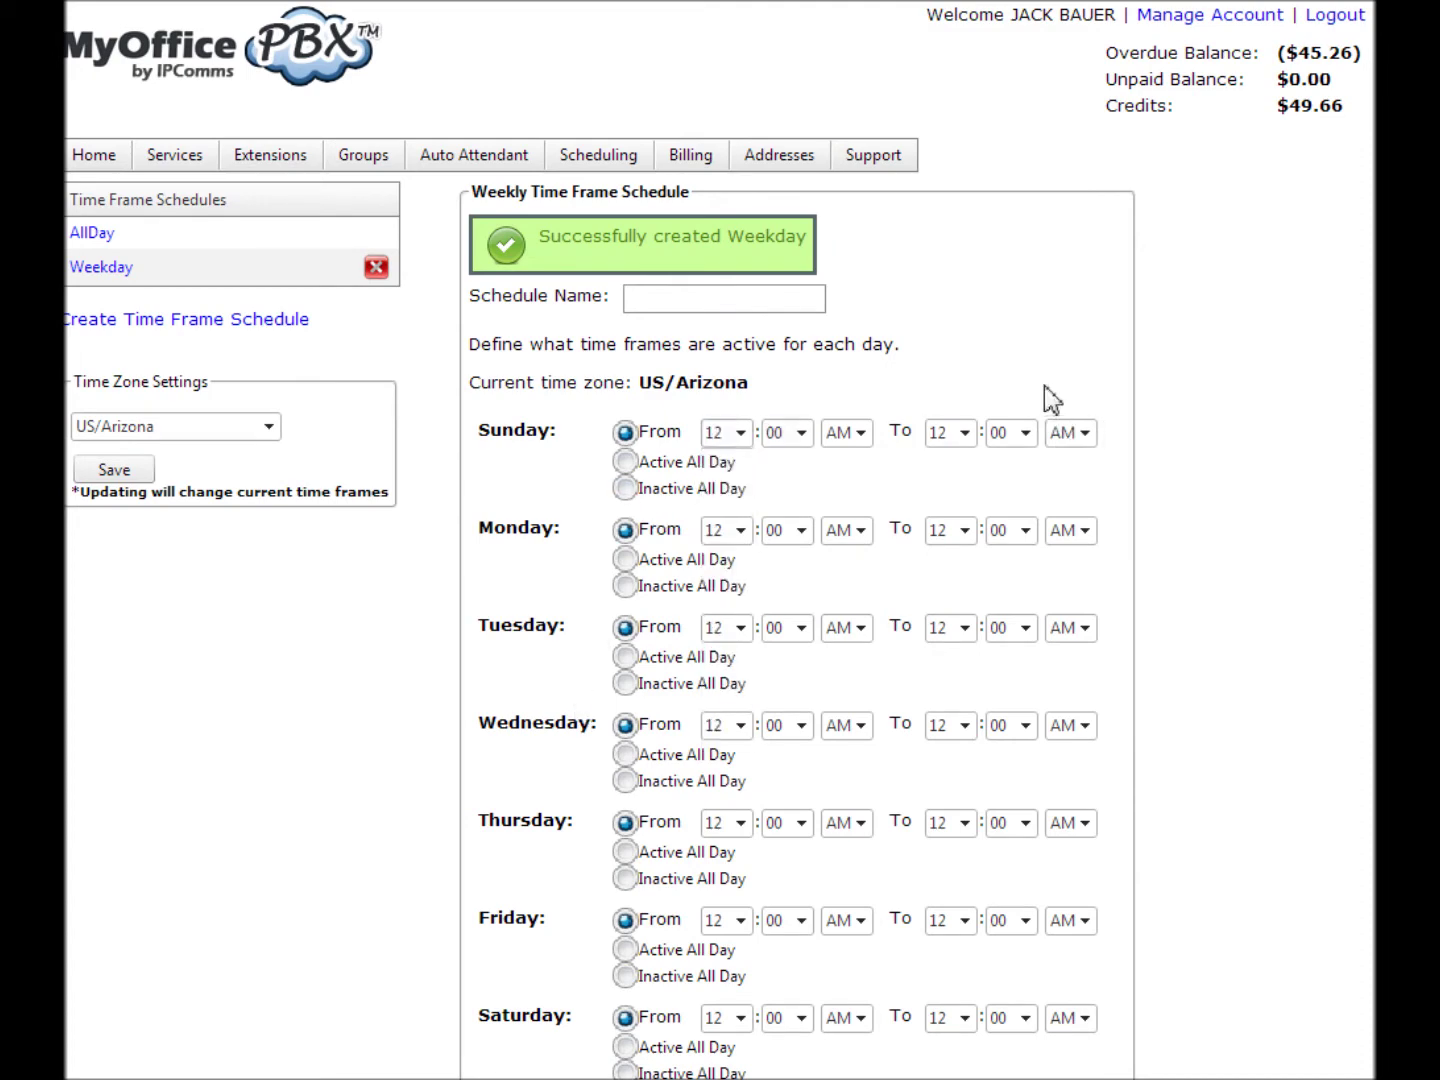
{"action": "left_click", "coordinate": [194, 427]}
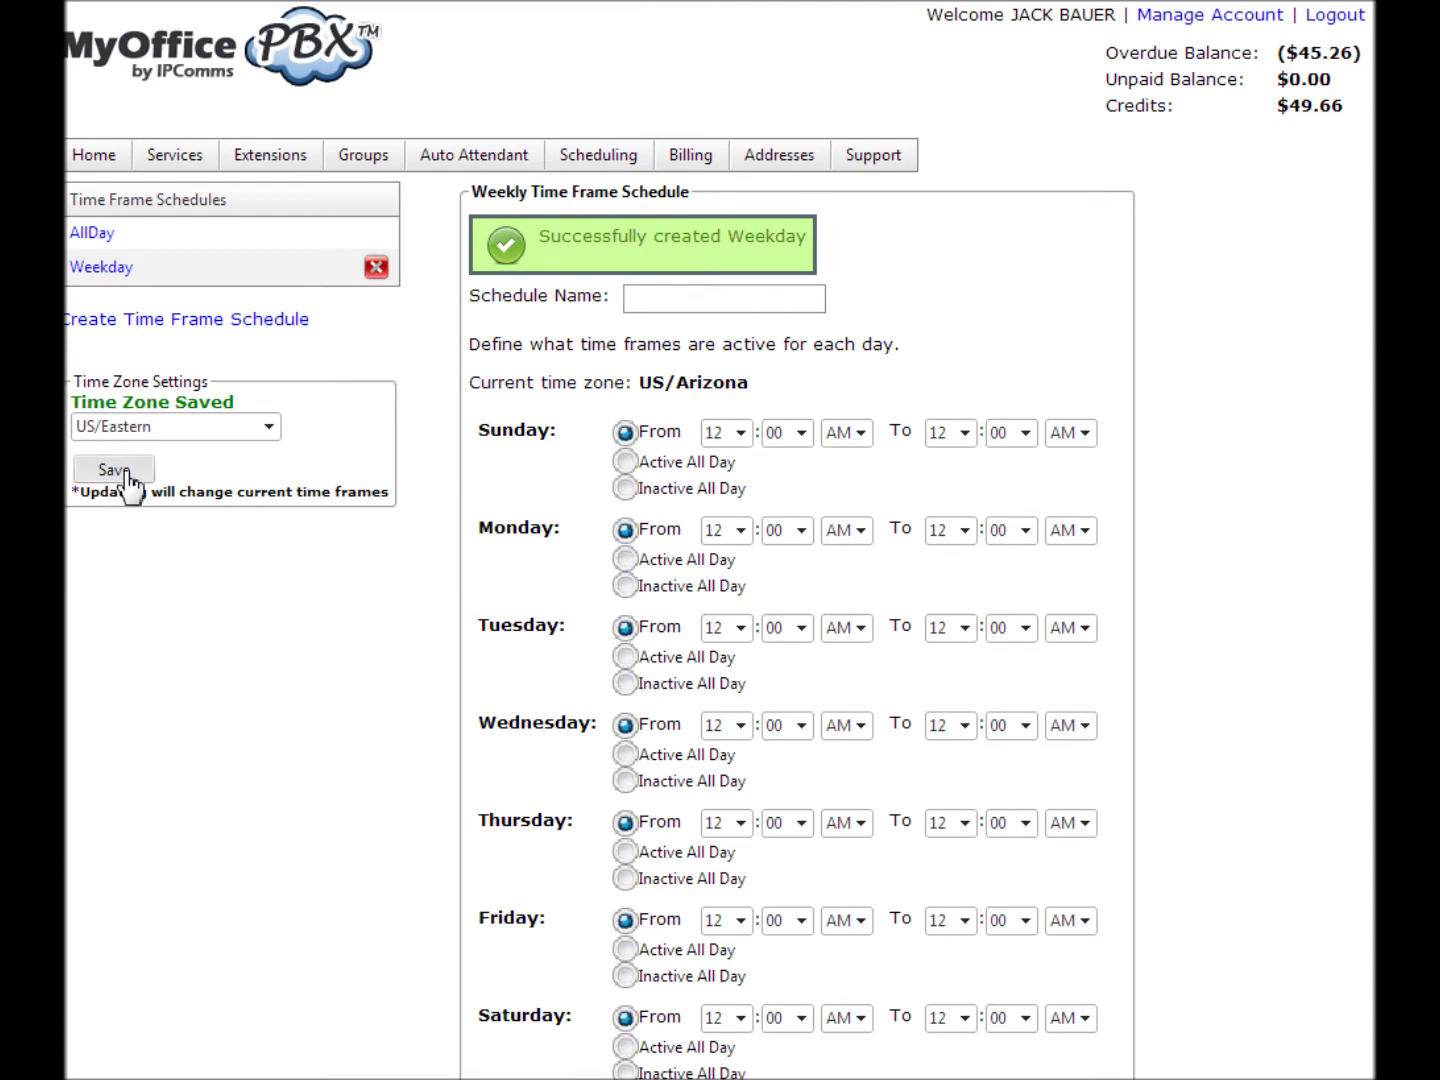
{"action": "left_click", "coordinate": [133, 271]}
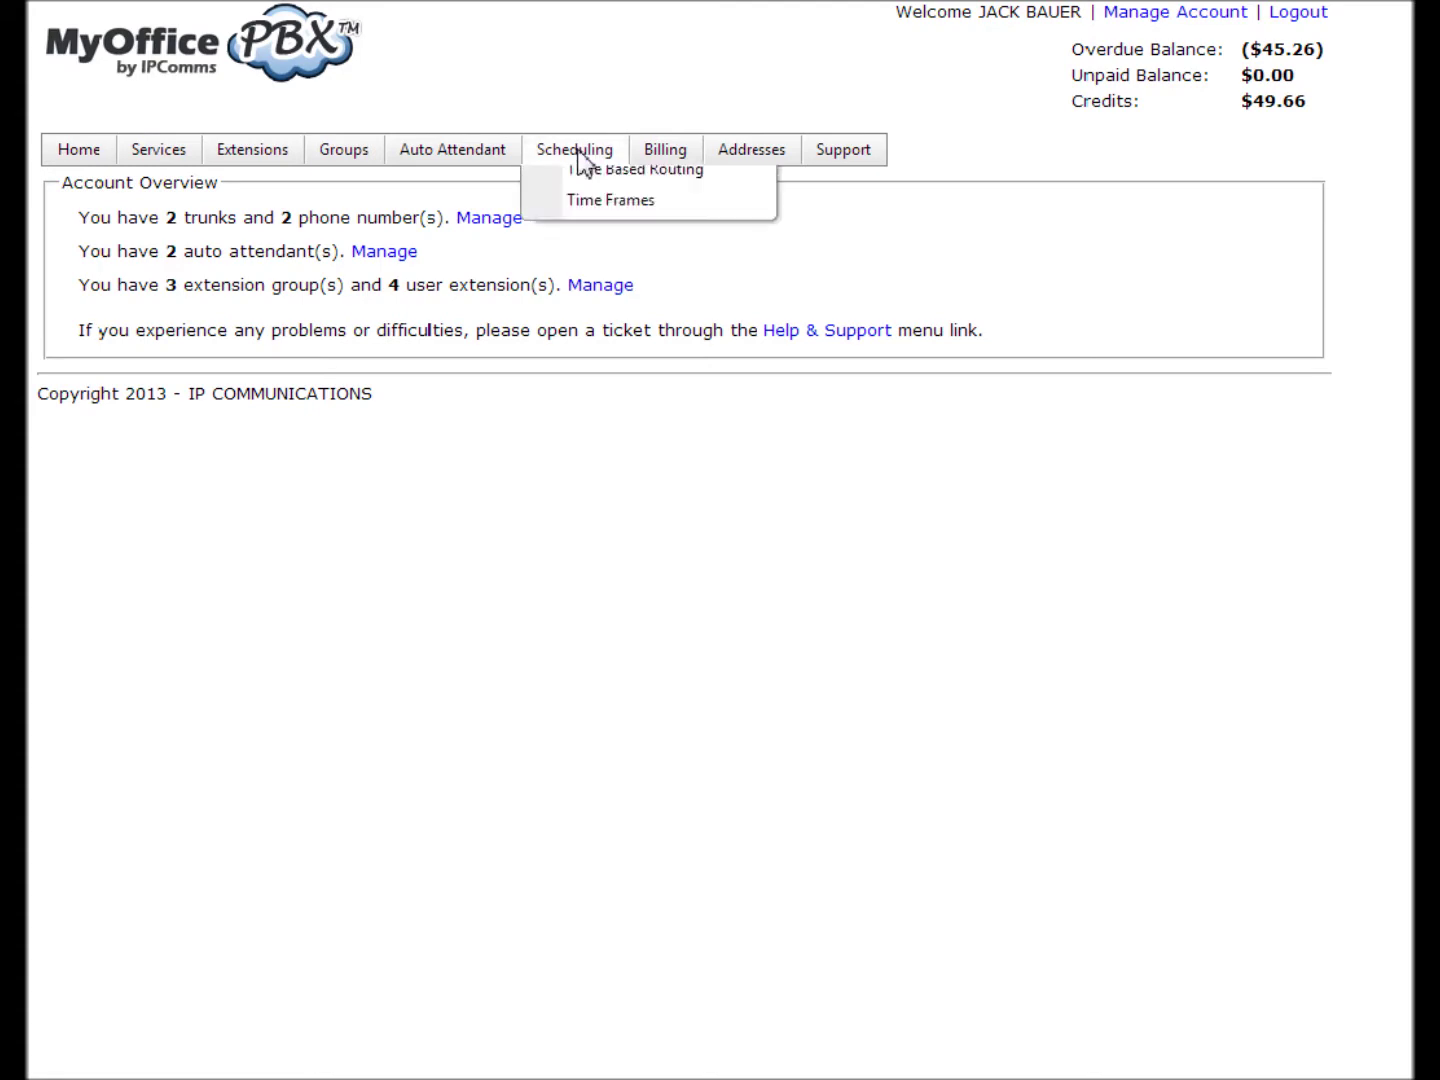
- Start a new sound entry in Manage Sounds named 'CTU'
{"action": "mouse_move", "coordinate": [444, 160]}
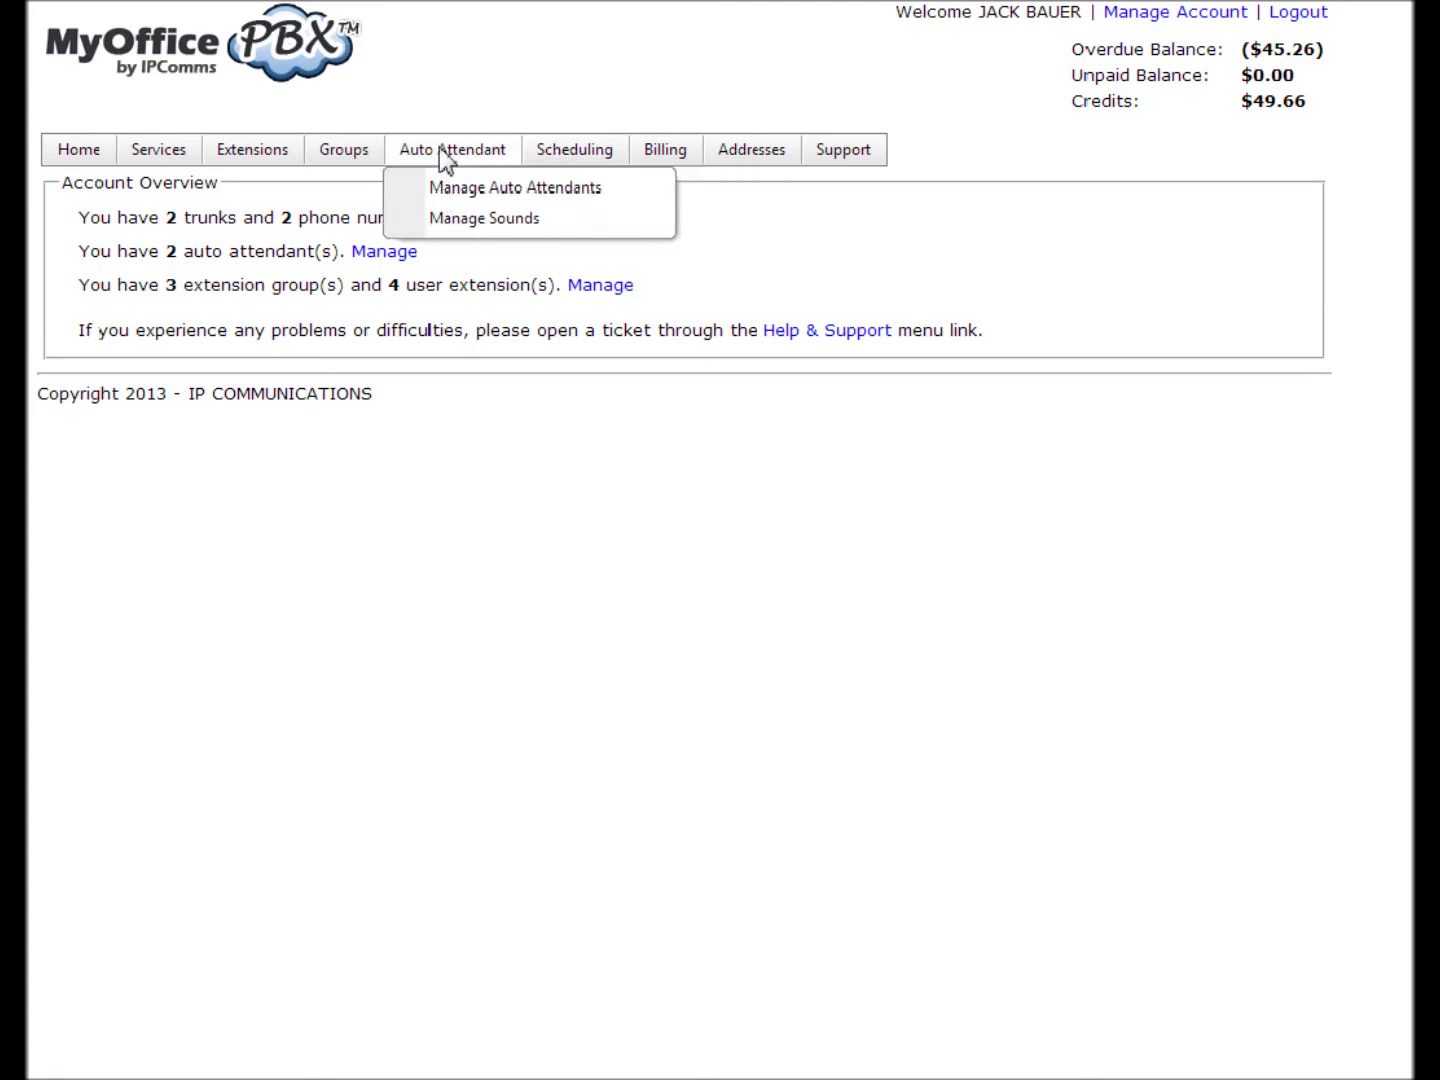
{"action": "left_click", "coordinate": [473, 222]}
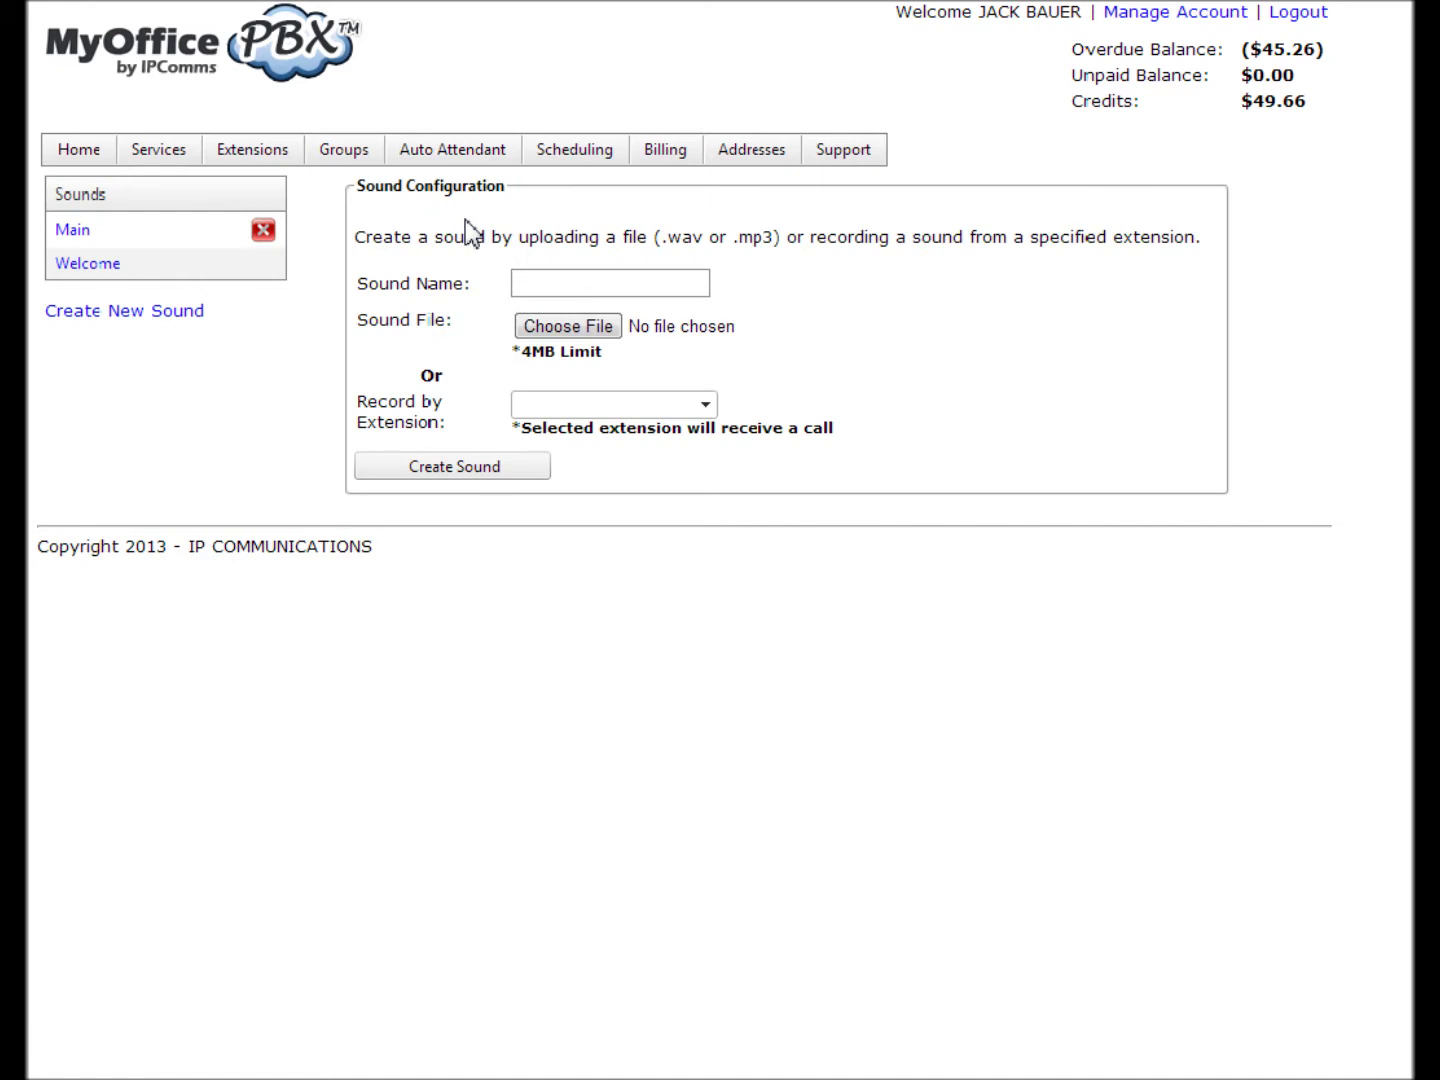
{"action": "left_click", "coordinate": [596, 284]}
{"action": "left_click", "coordinate": [185, 319]}
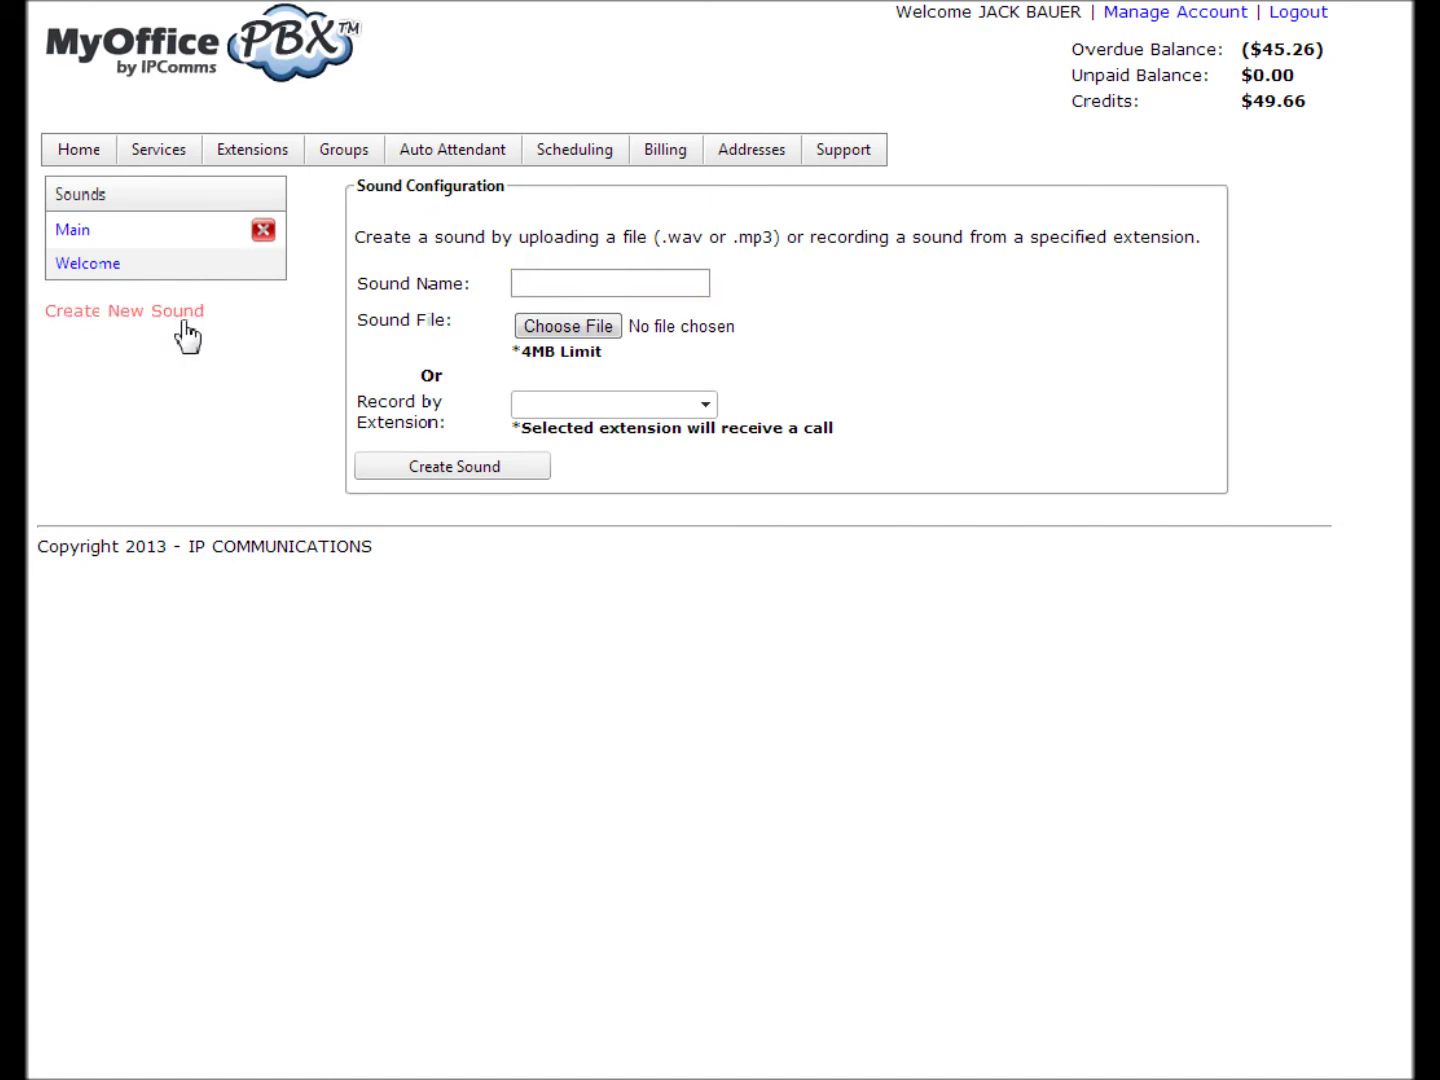
{"action": "left_click", "coordinate": [587, 287]}
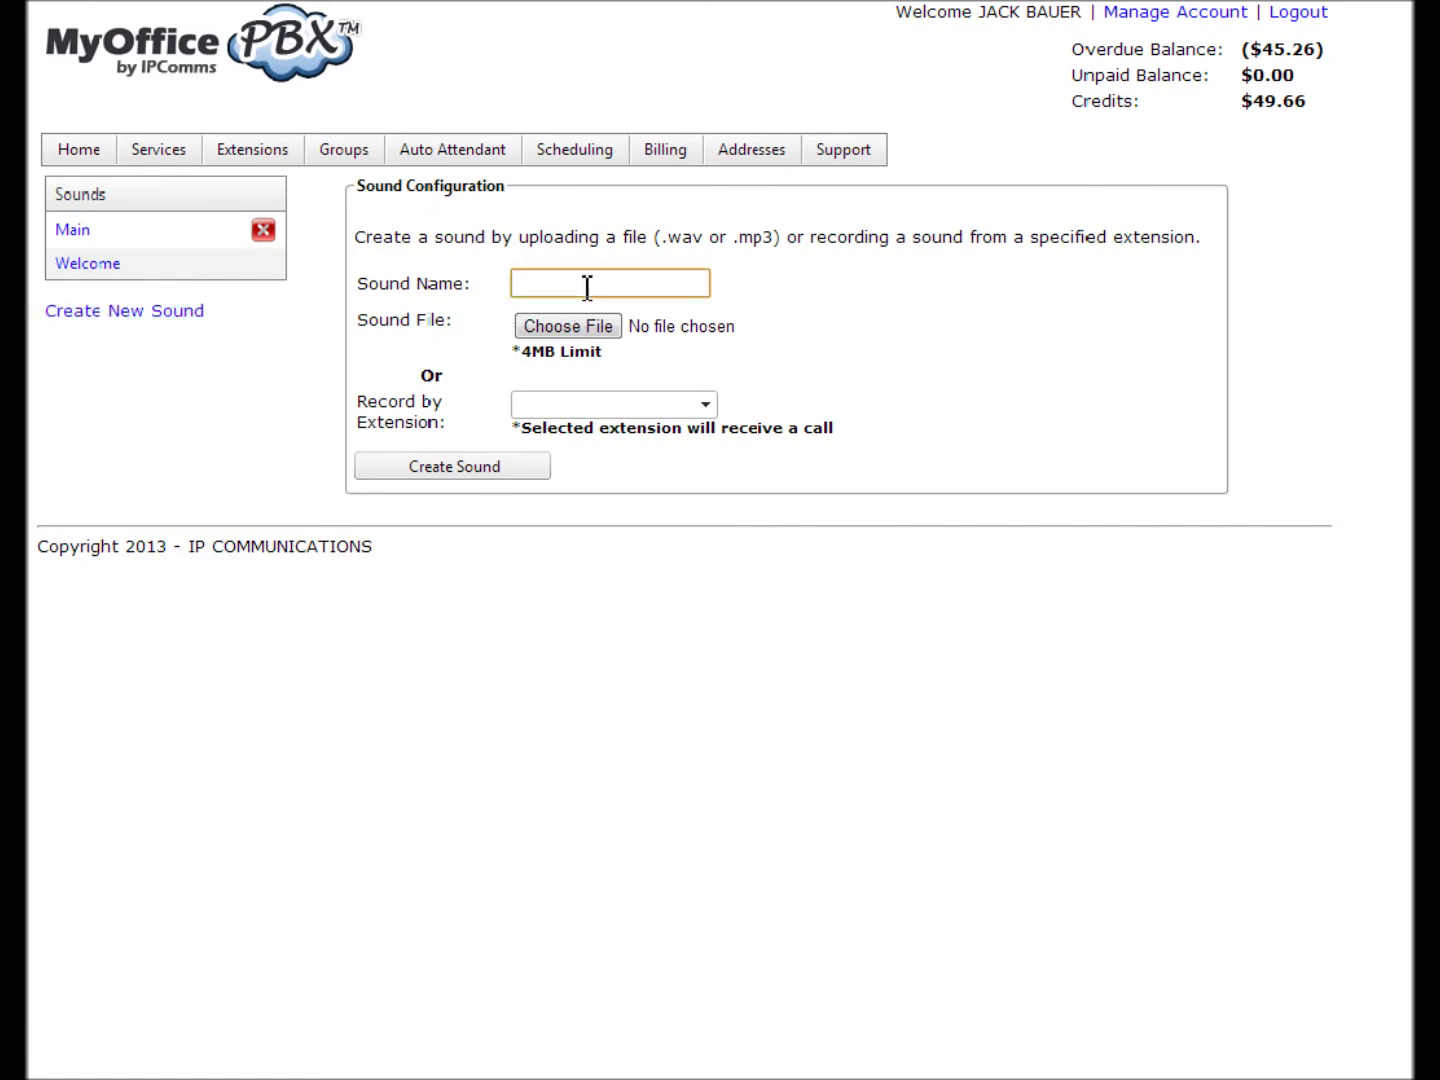
{"action": "type", "text": "CTU"}
- Attach CTU_prompt.mp3 as the sound file and create the CTU sound
{"action": "left_click", "coordinate": [569, 332]}
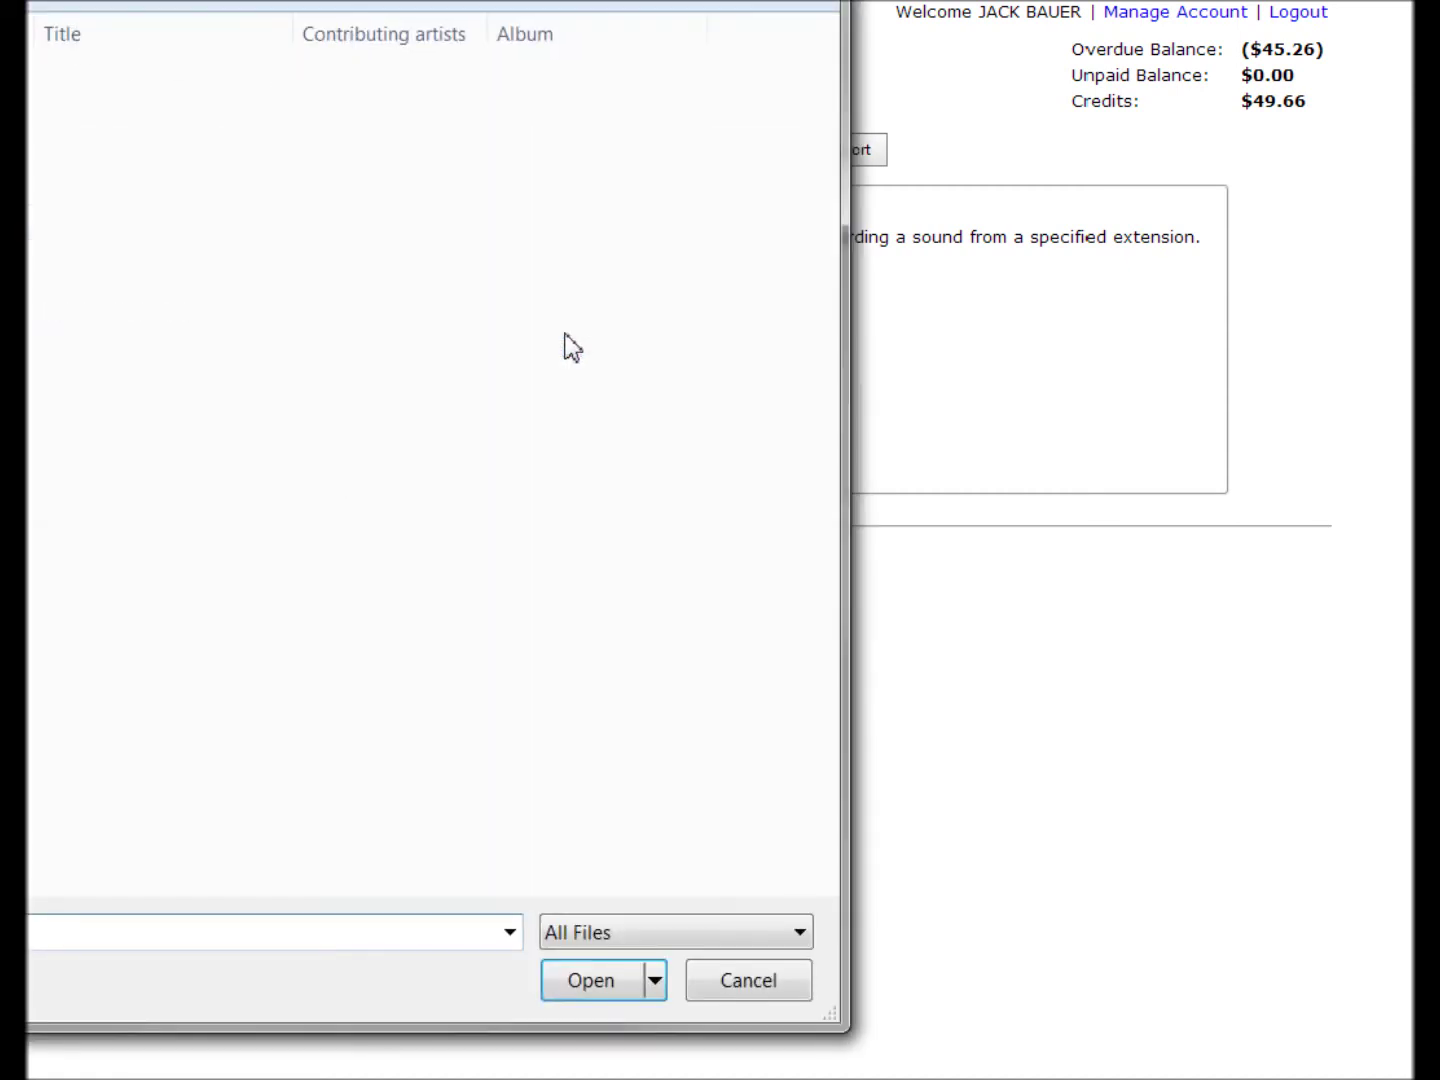
{"action": "left_click", "coordinate": [30, 117]}
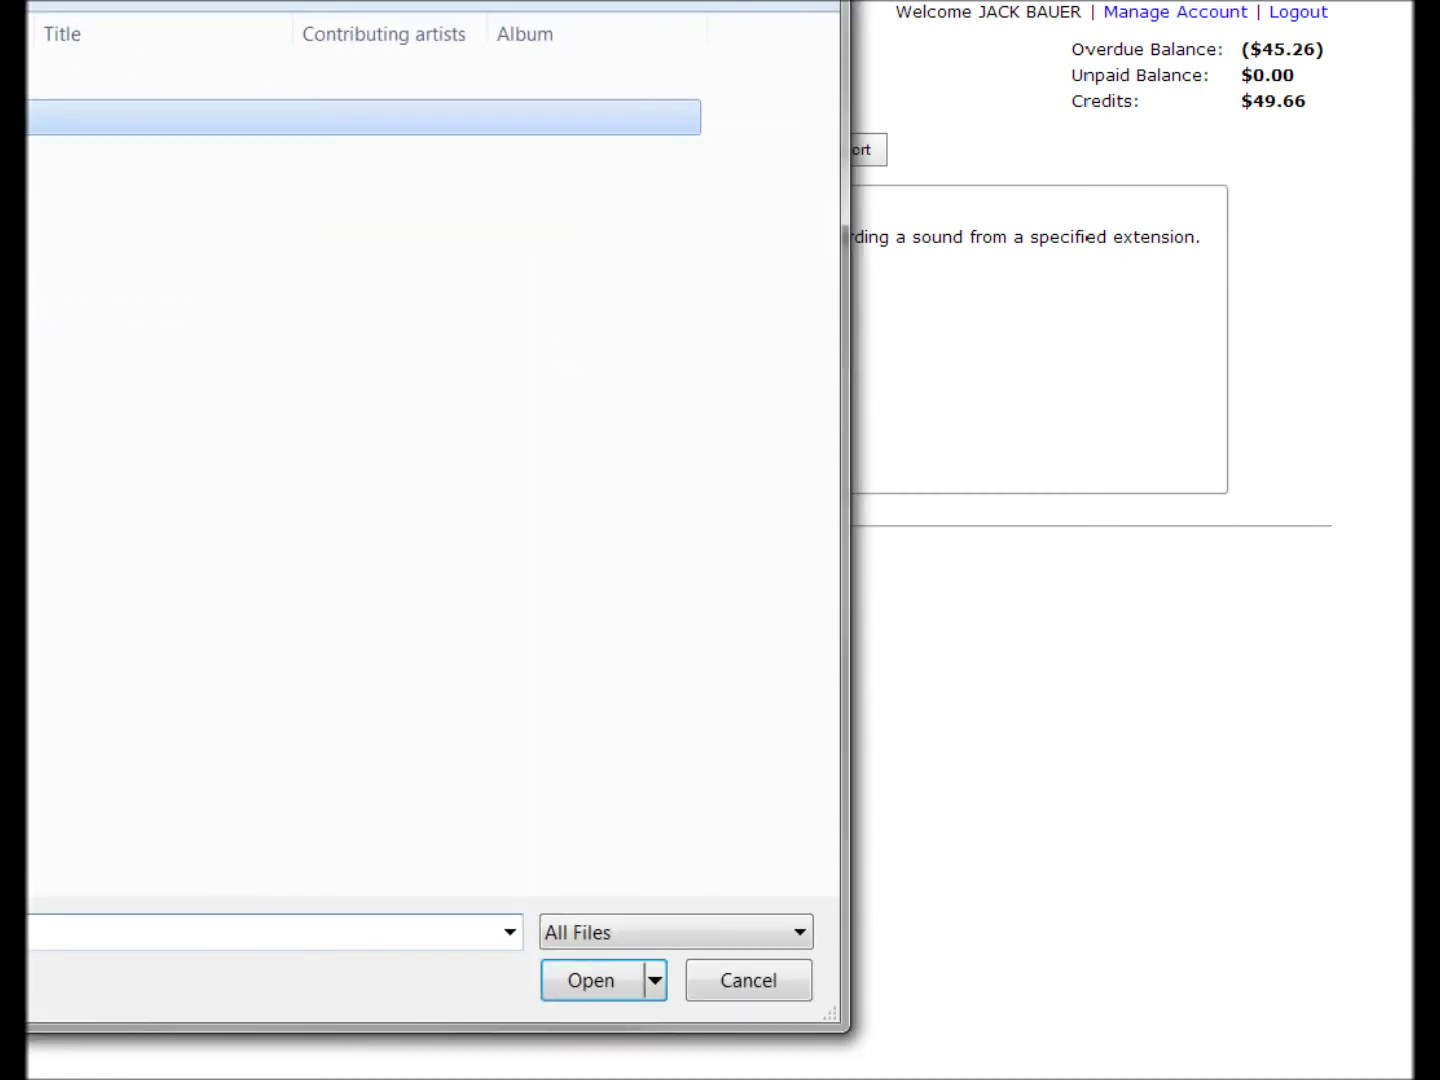
{"action": "left_click", "coordinate": [595, 982]}
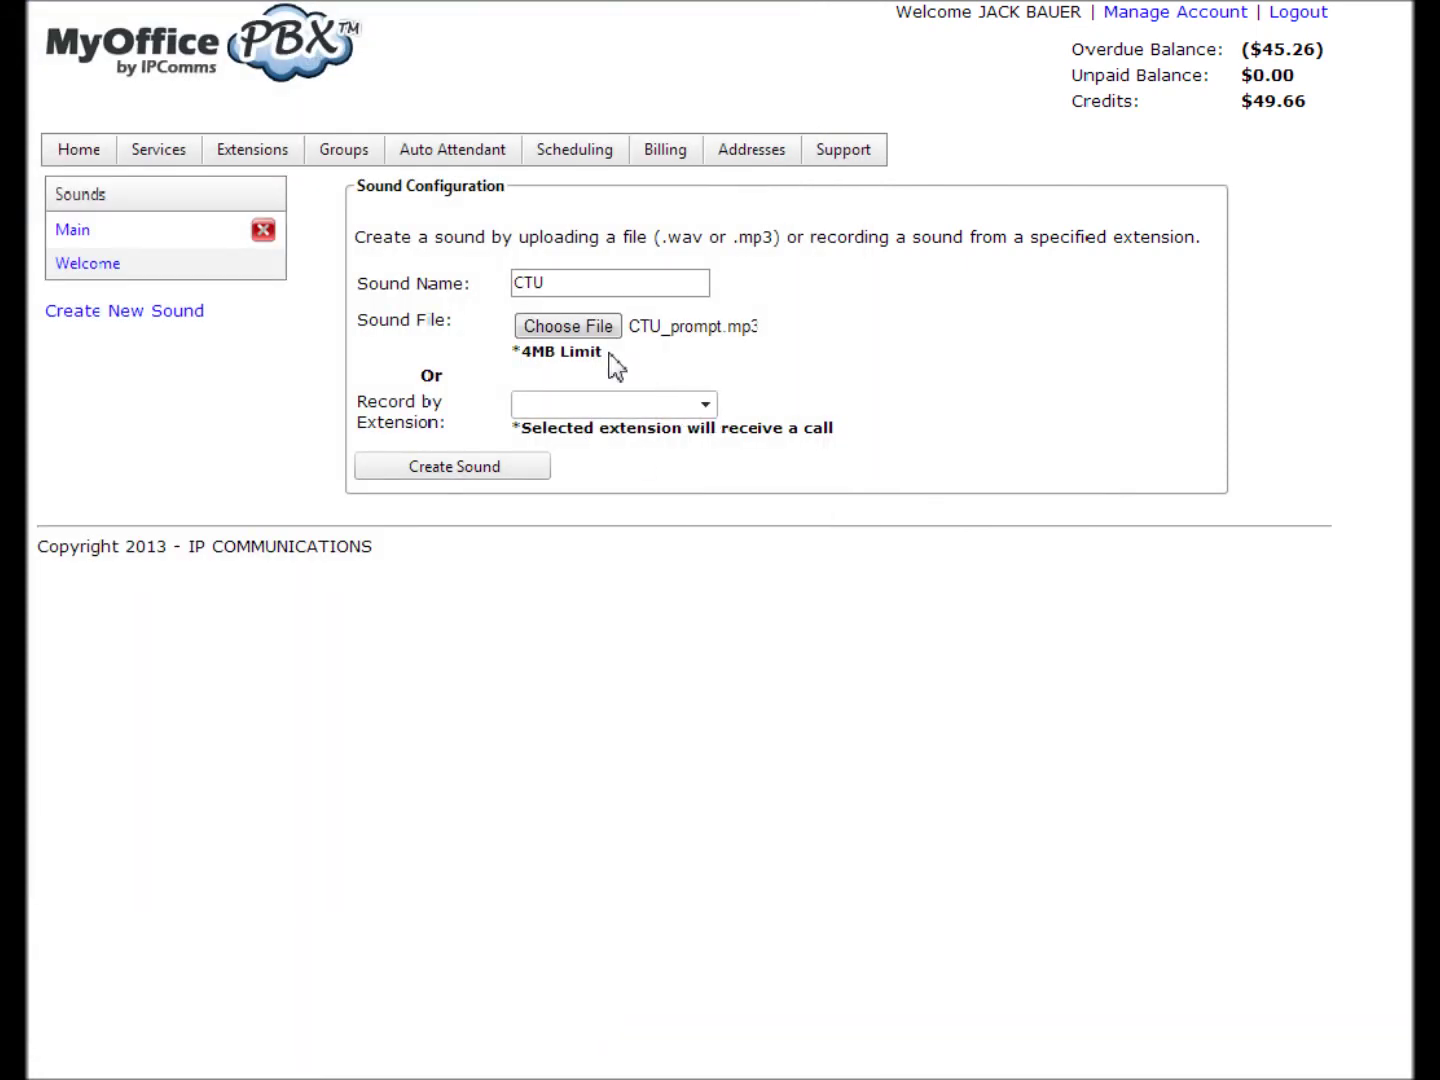
{"action": "left_click", "coordinate": [590, 330]}
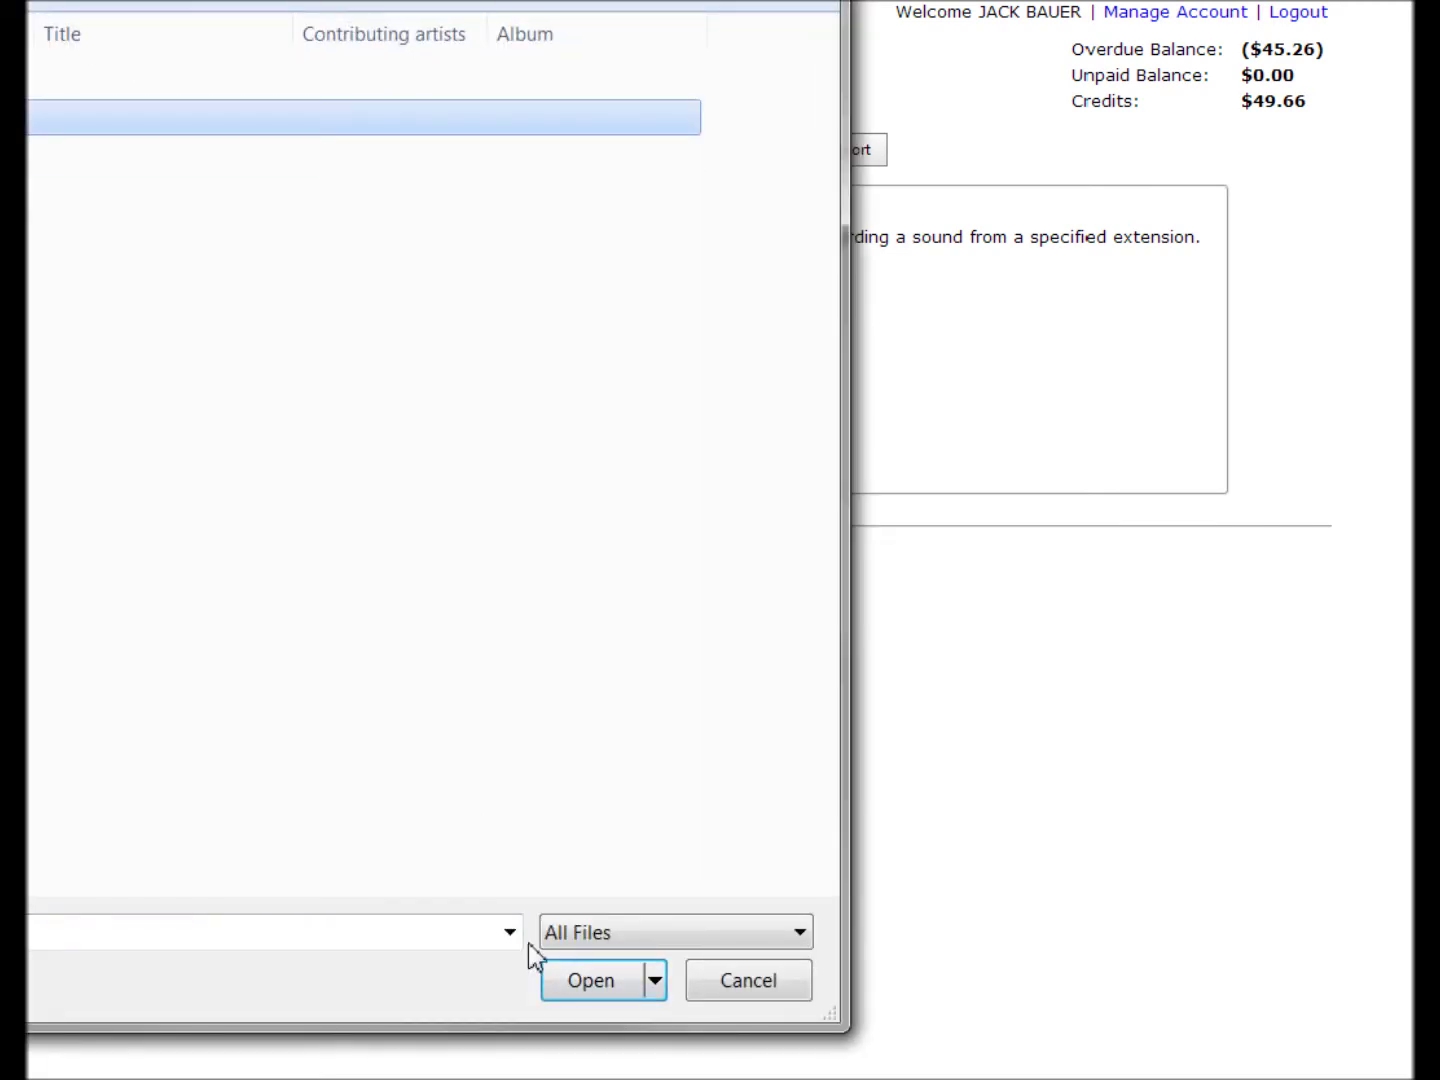
{"action": "left_click", "coordinate": [600, 984]}
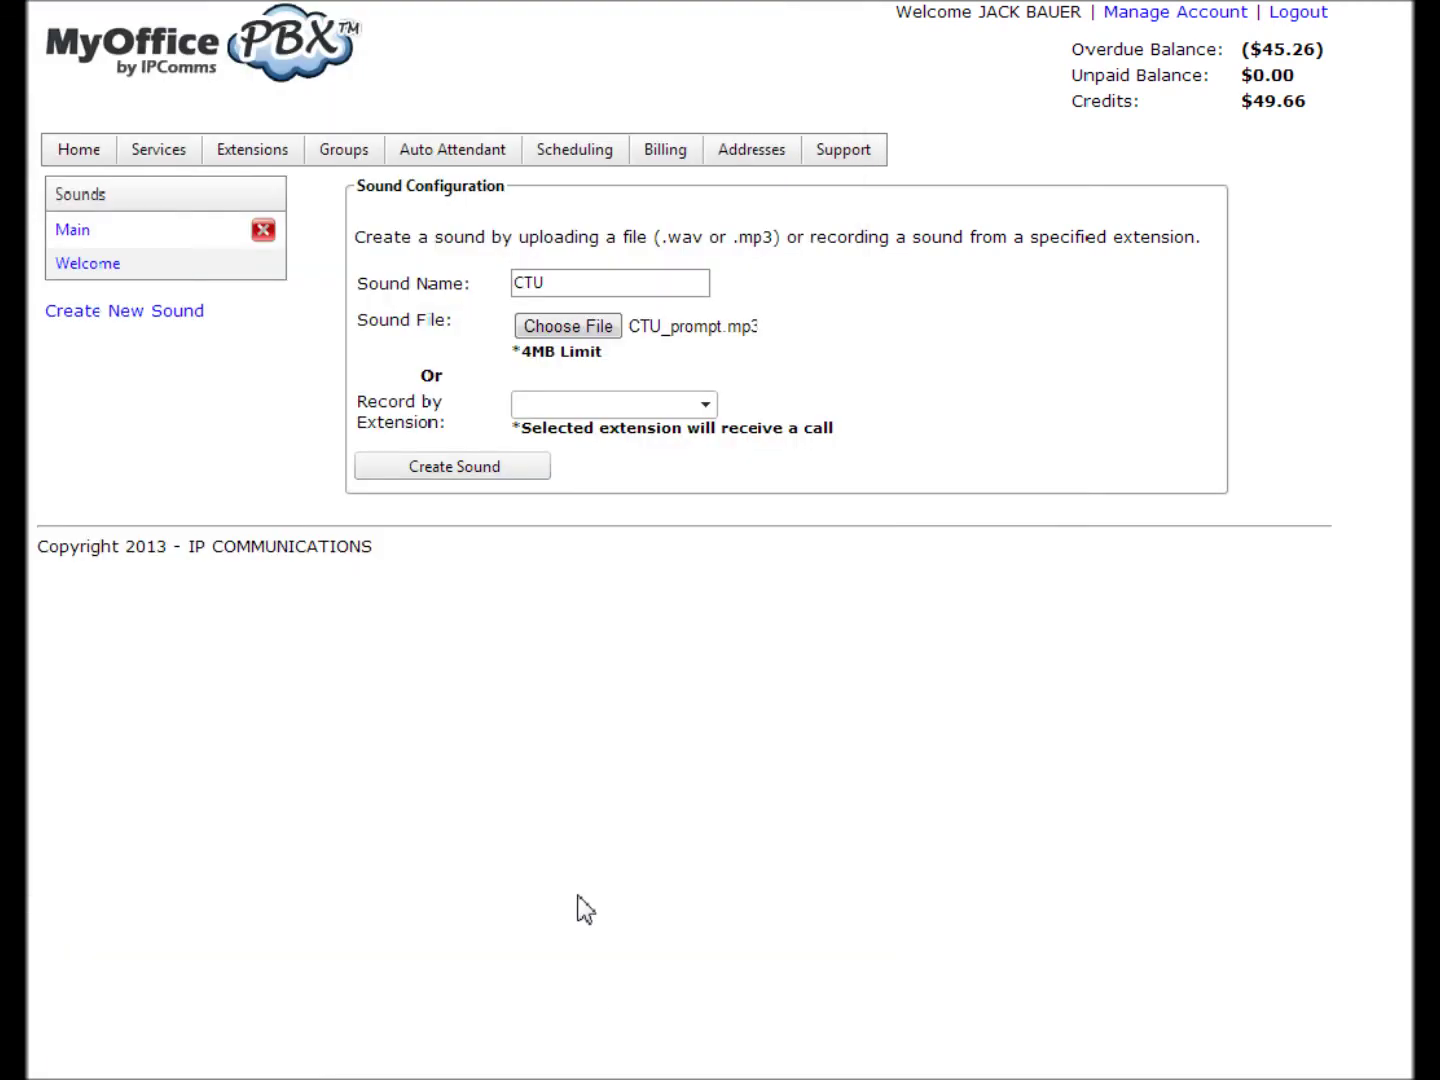
{"action": "left_click", "coordinate": [466, 477]}
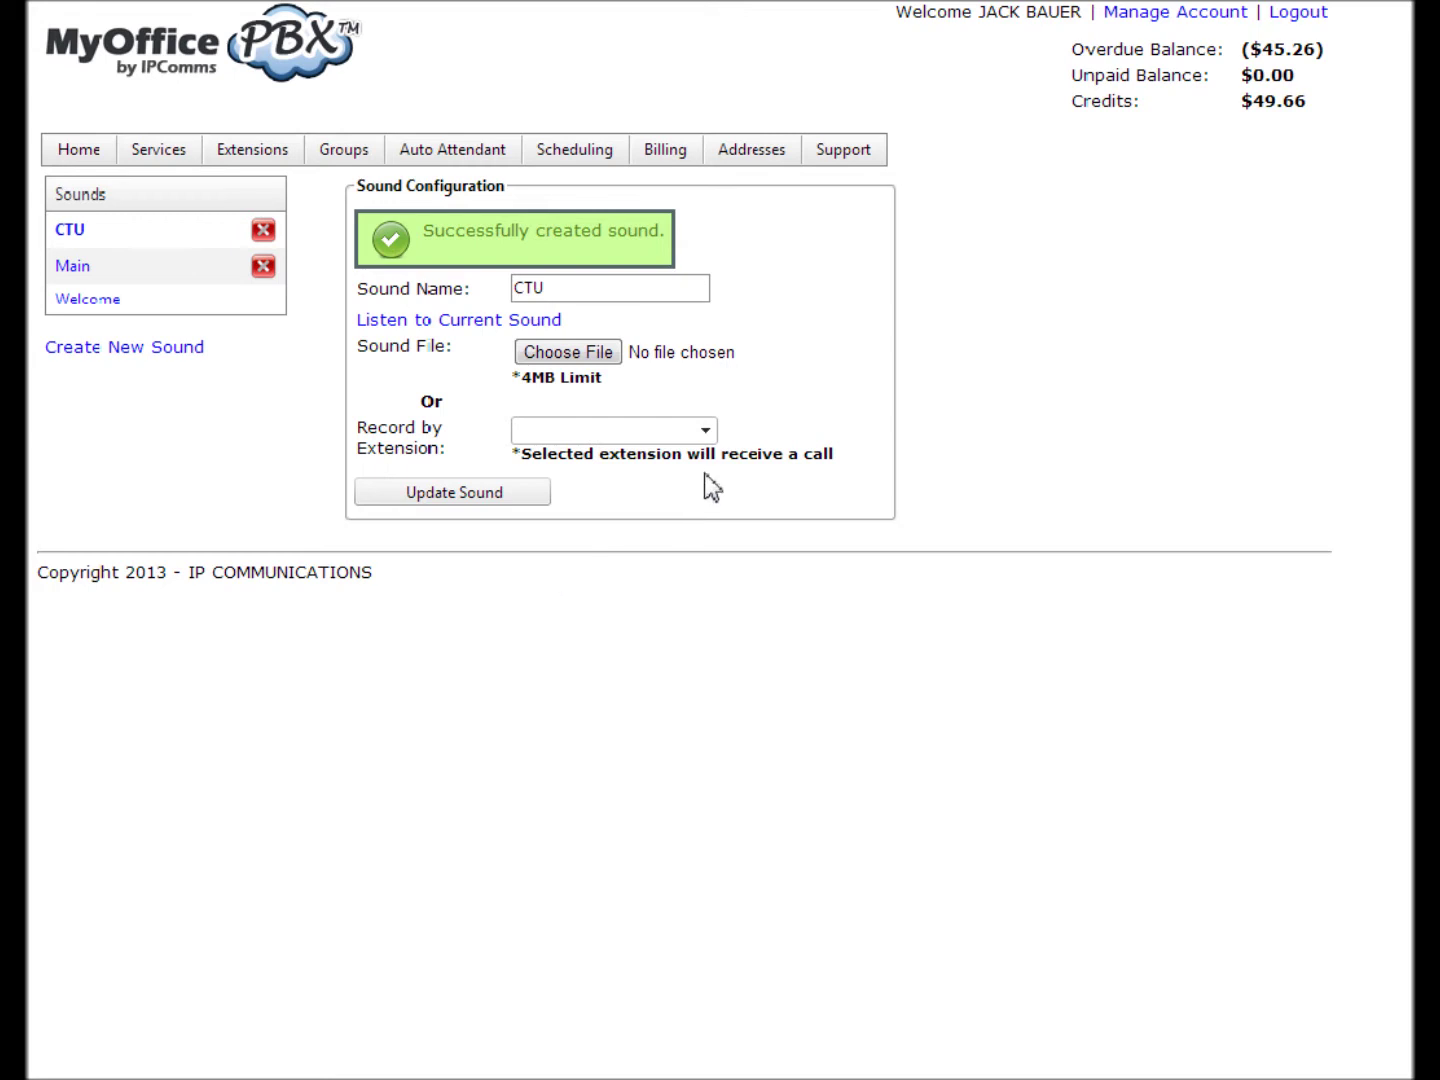
- Choose extension x6403 as the CTU sound's Record by Extension source
{"action": "left_click", "coordinate": [705, 431]}
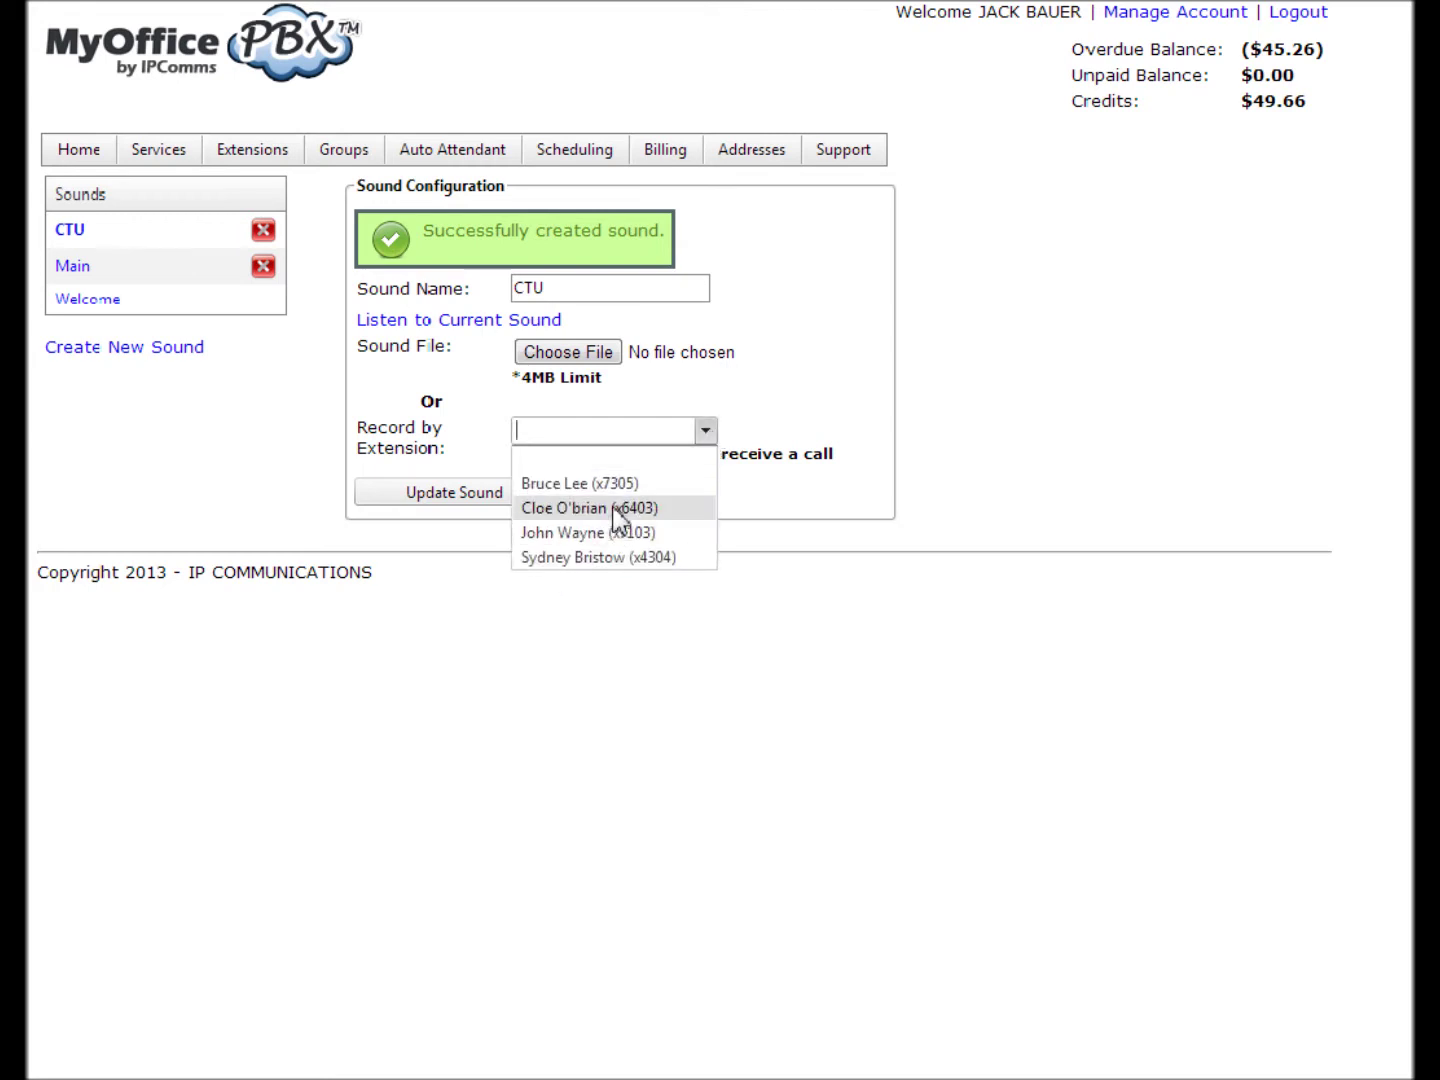
{"action": "left_click", "coordinate": [616, 510]}
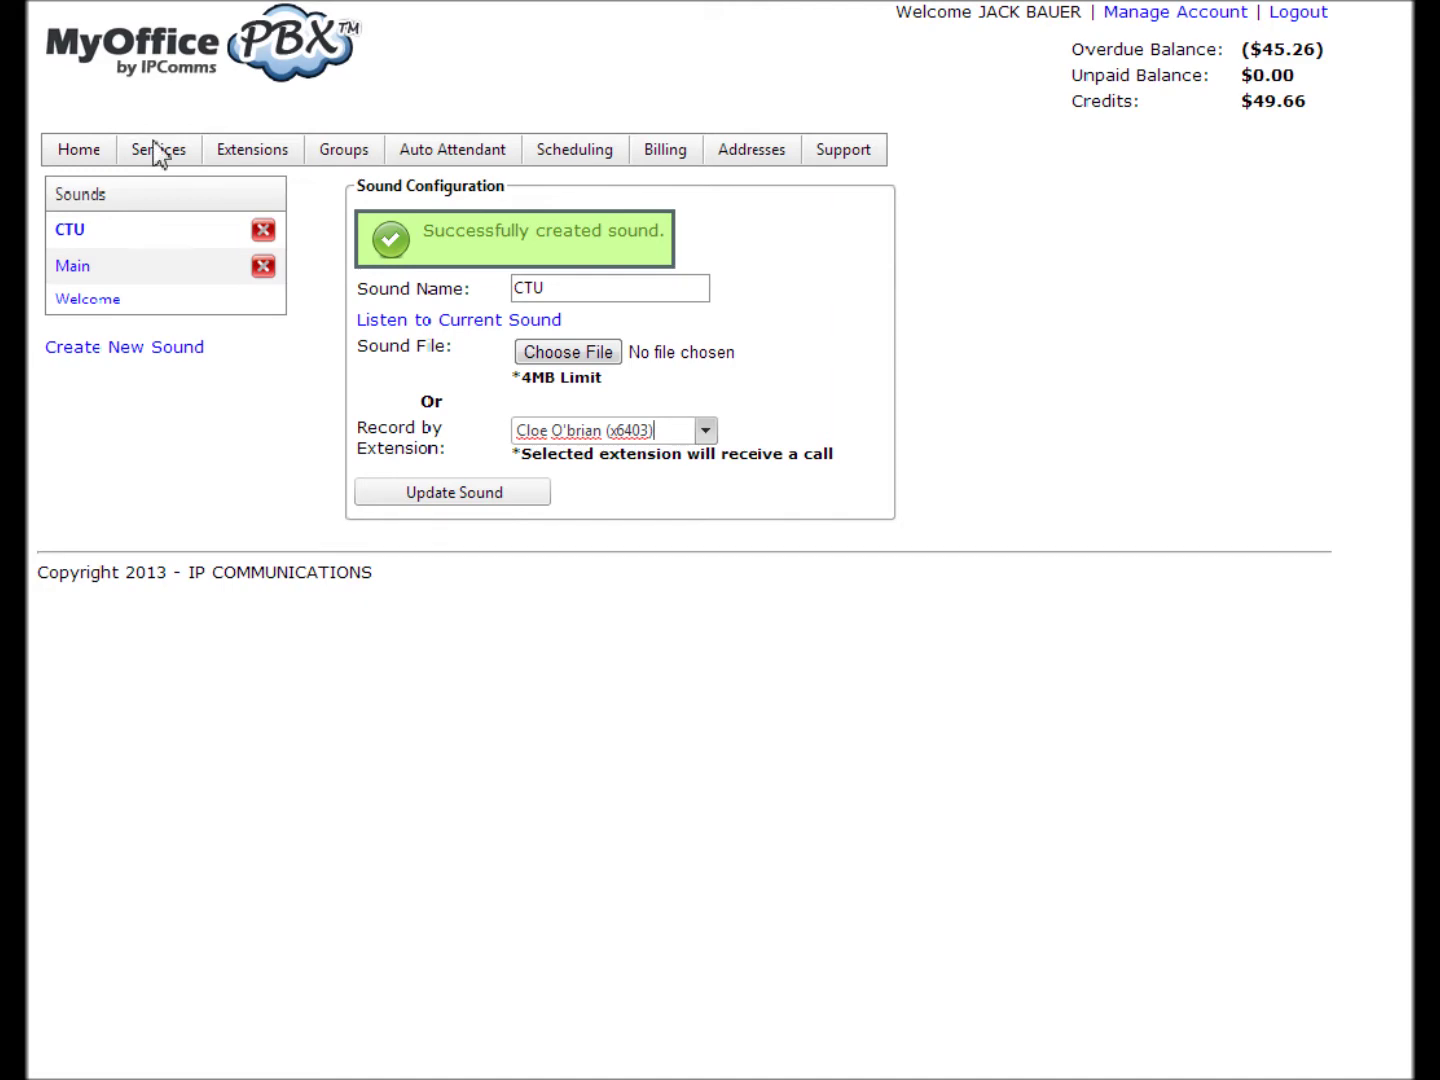
{"action": "mouse_move", "coordinate": [429, 155]}
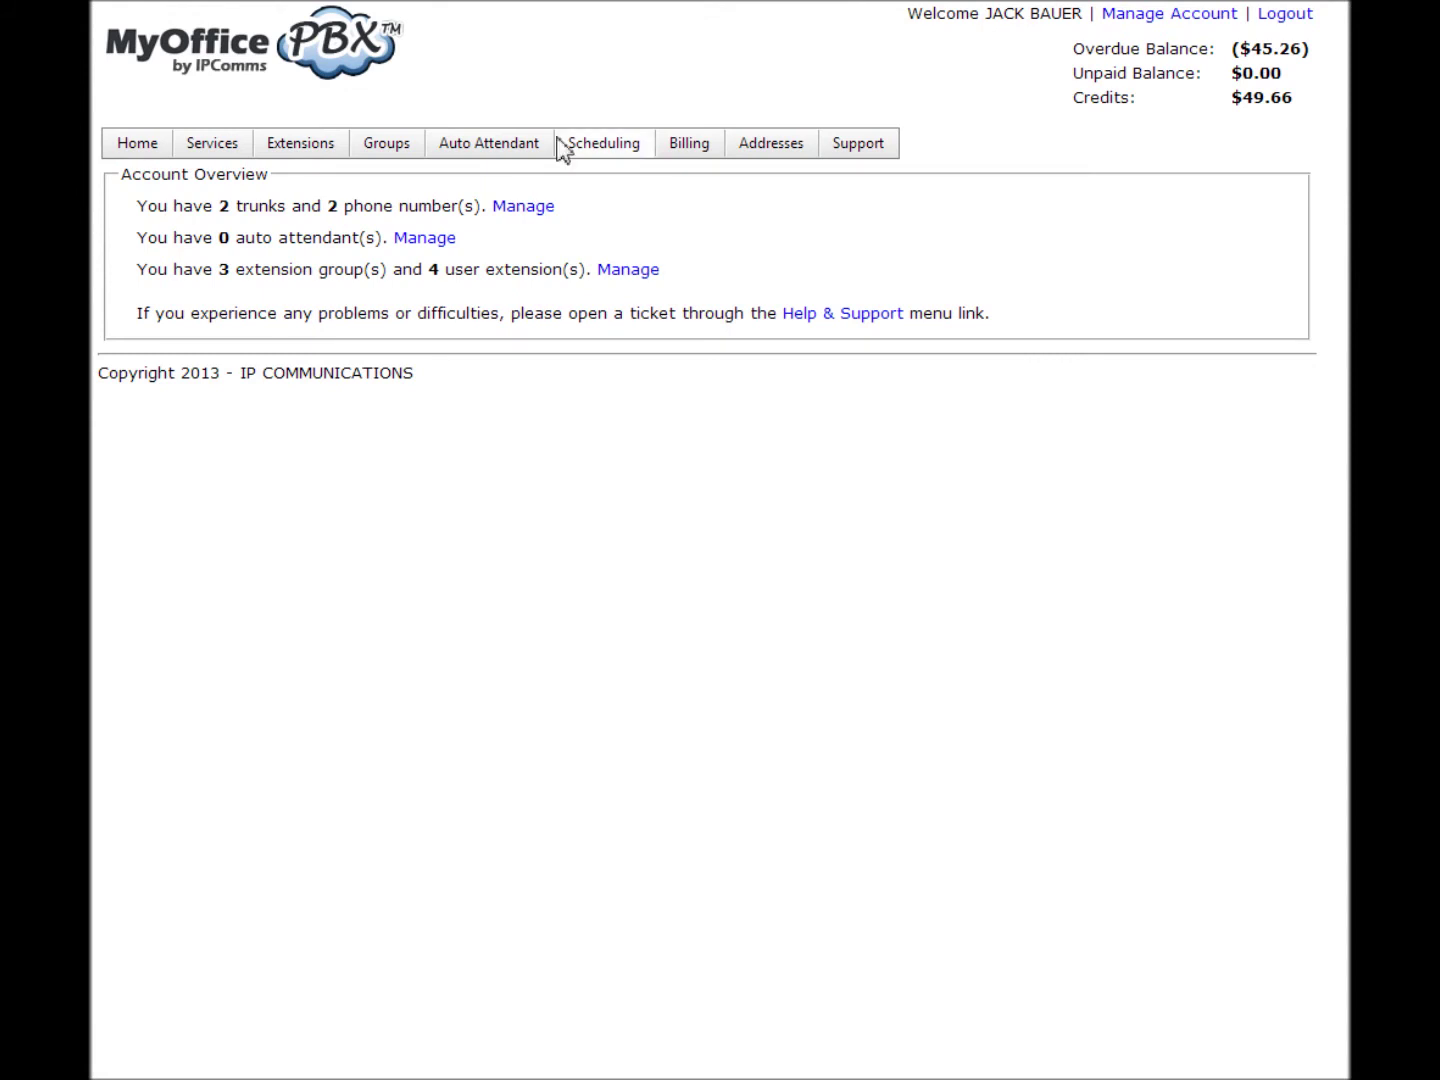
- Start a new auto attendant named 'Main' on extension 6410
{"action": "mouse_move", "coordinate": [503, 145]}
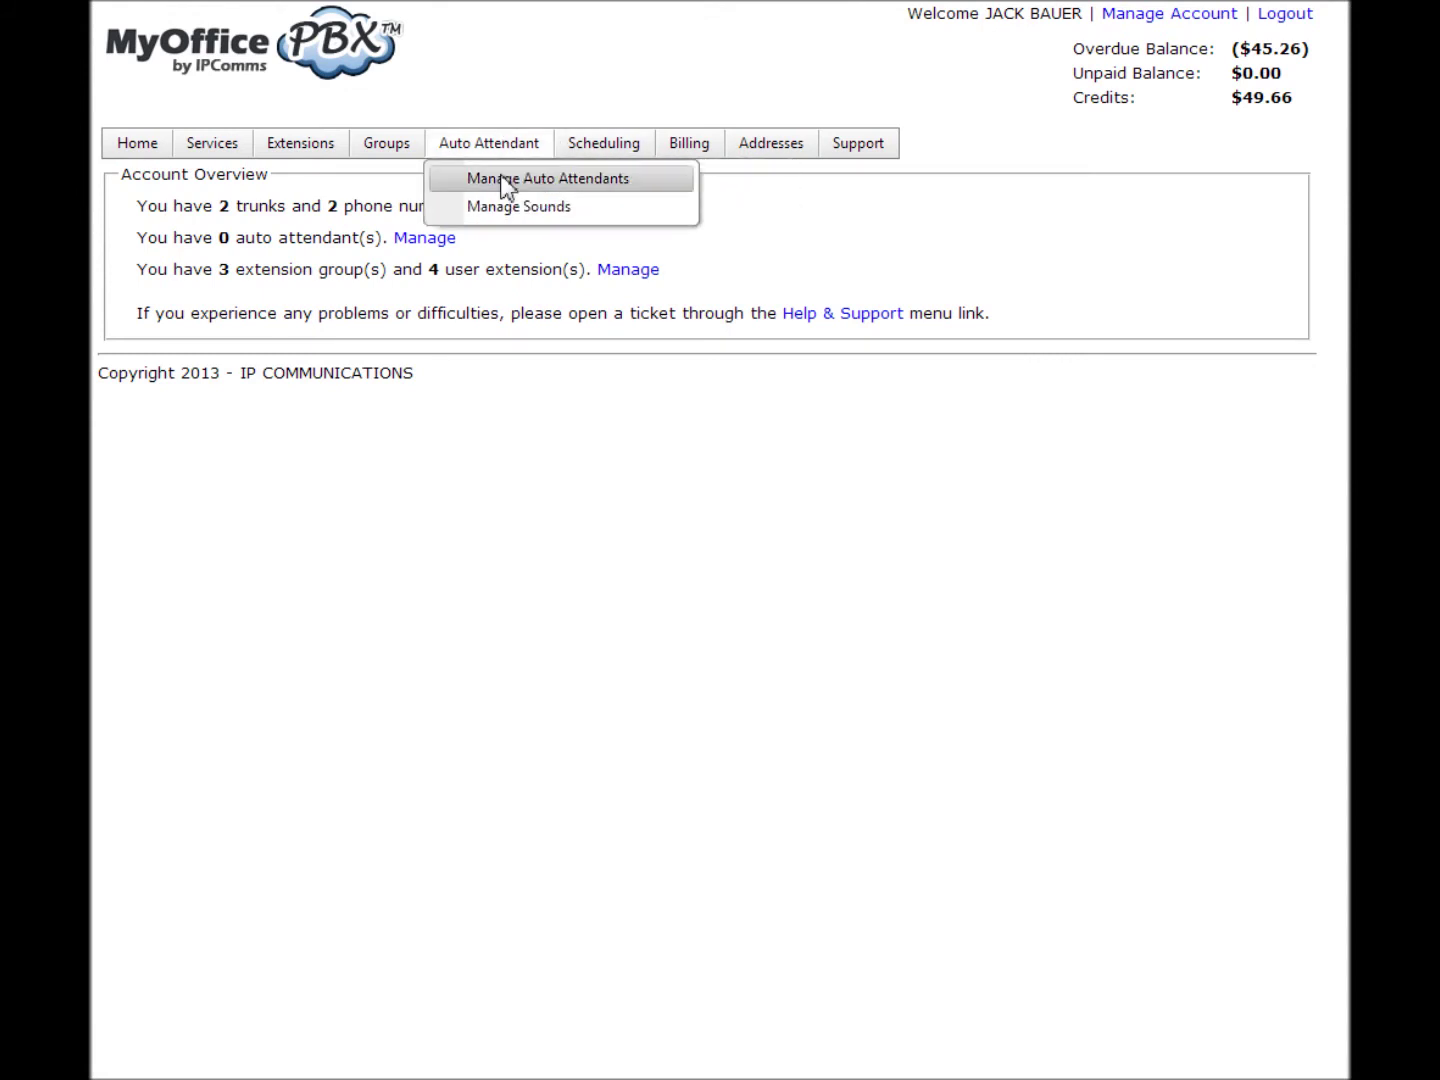
{"action": "left_click", "coordinate": [506, 185]}
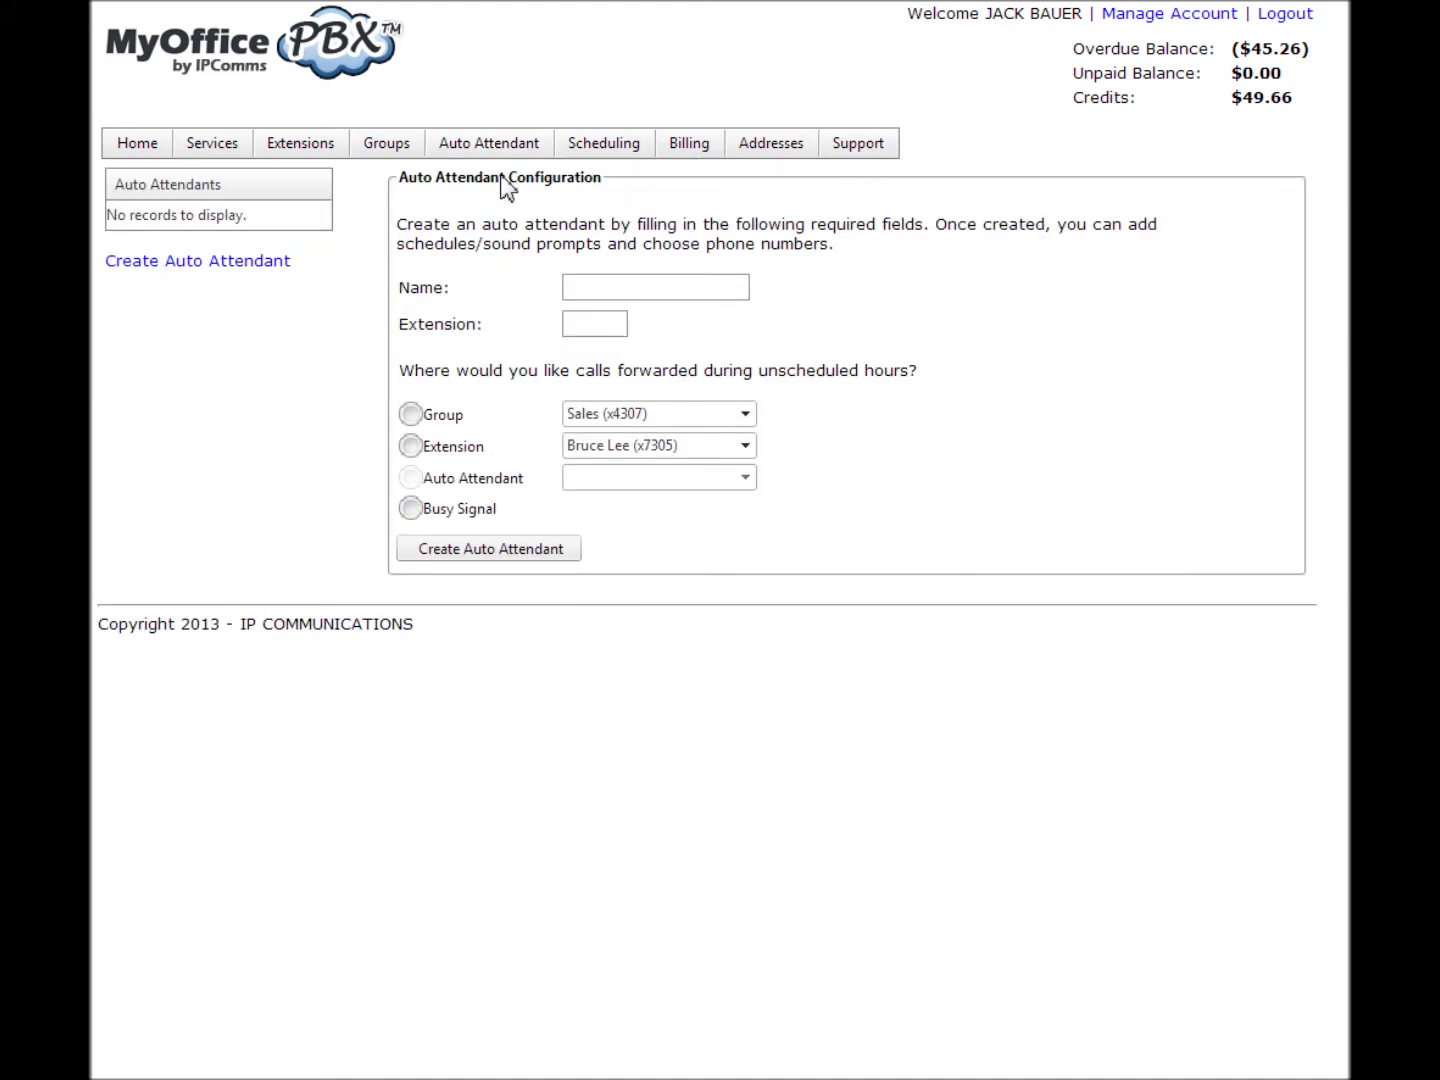
{"action": "left_click", "coordinate": [282, 266]}
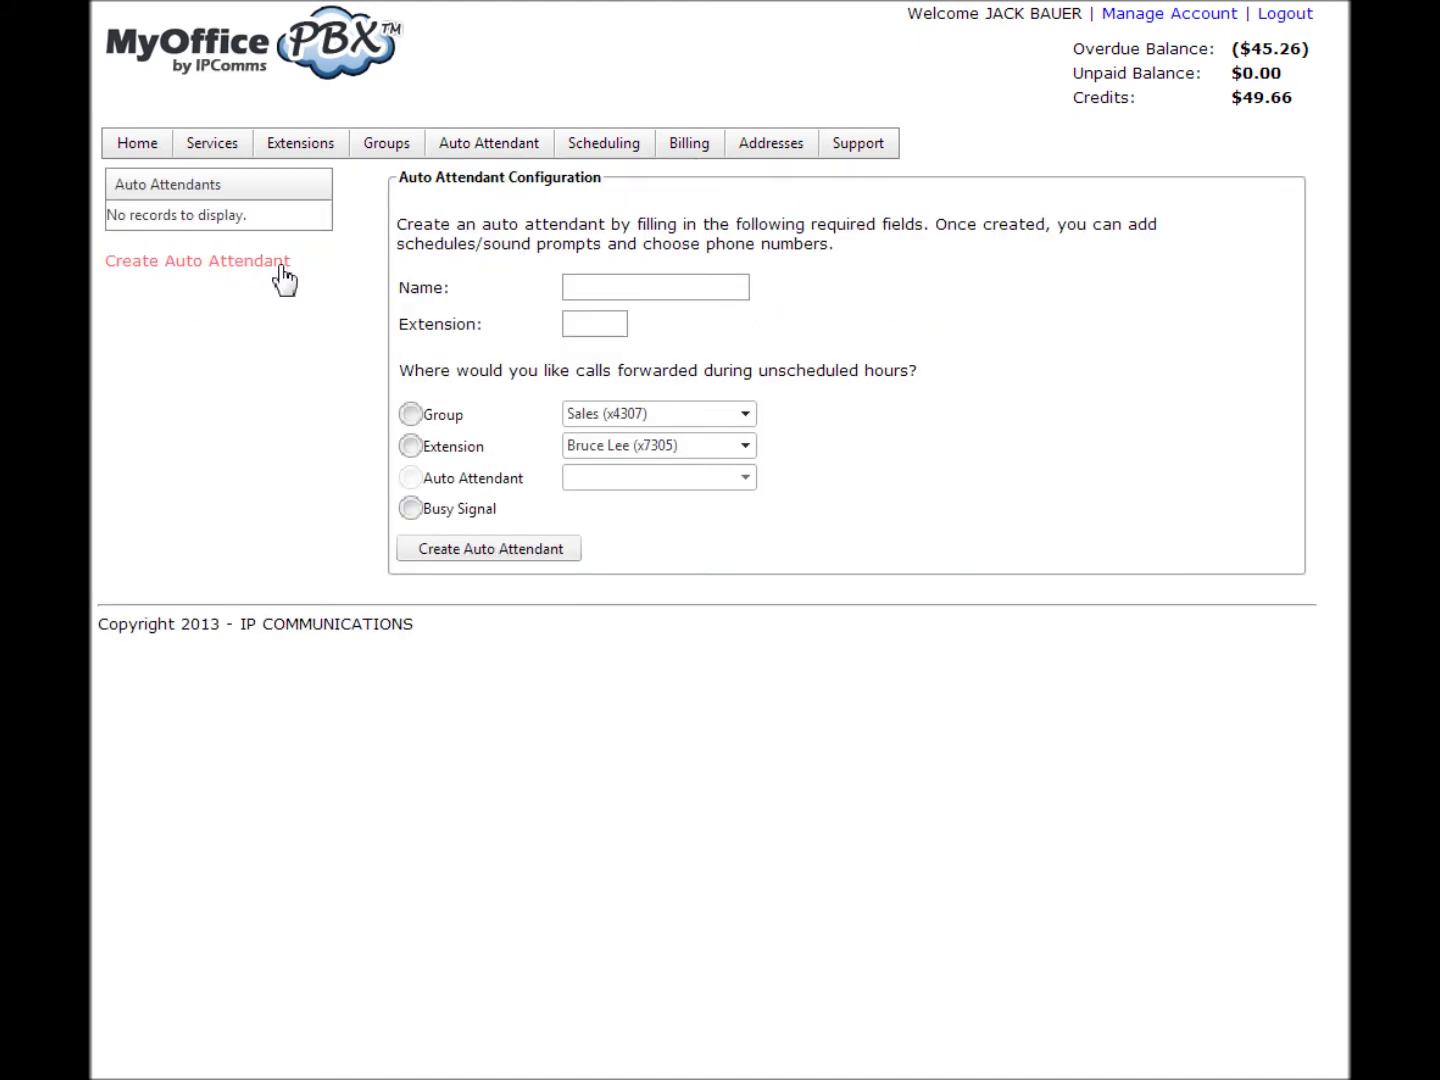
{"action": "left_click", "coordinate": [641, 296]}
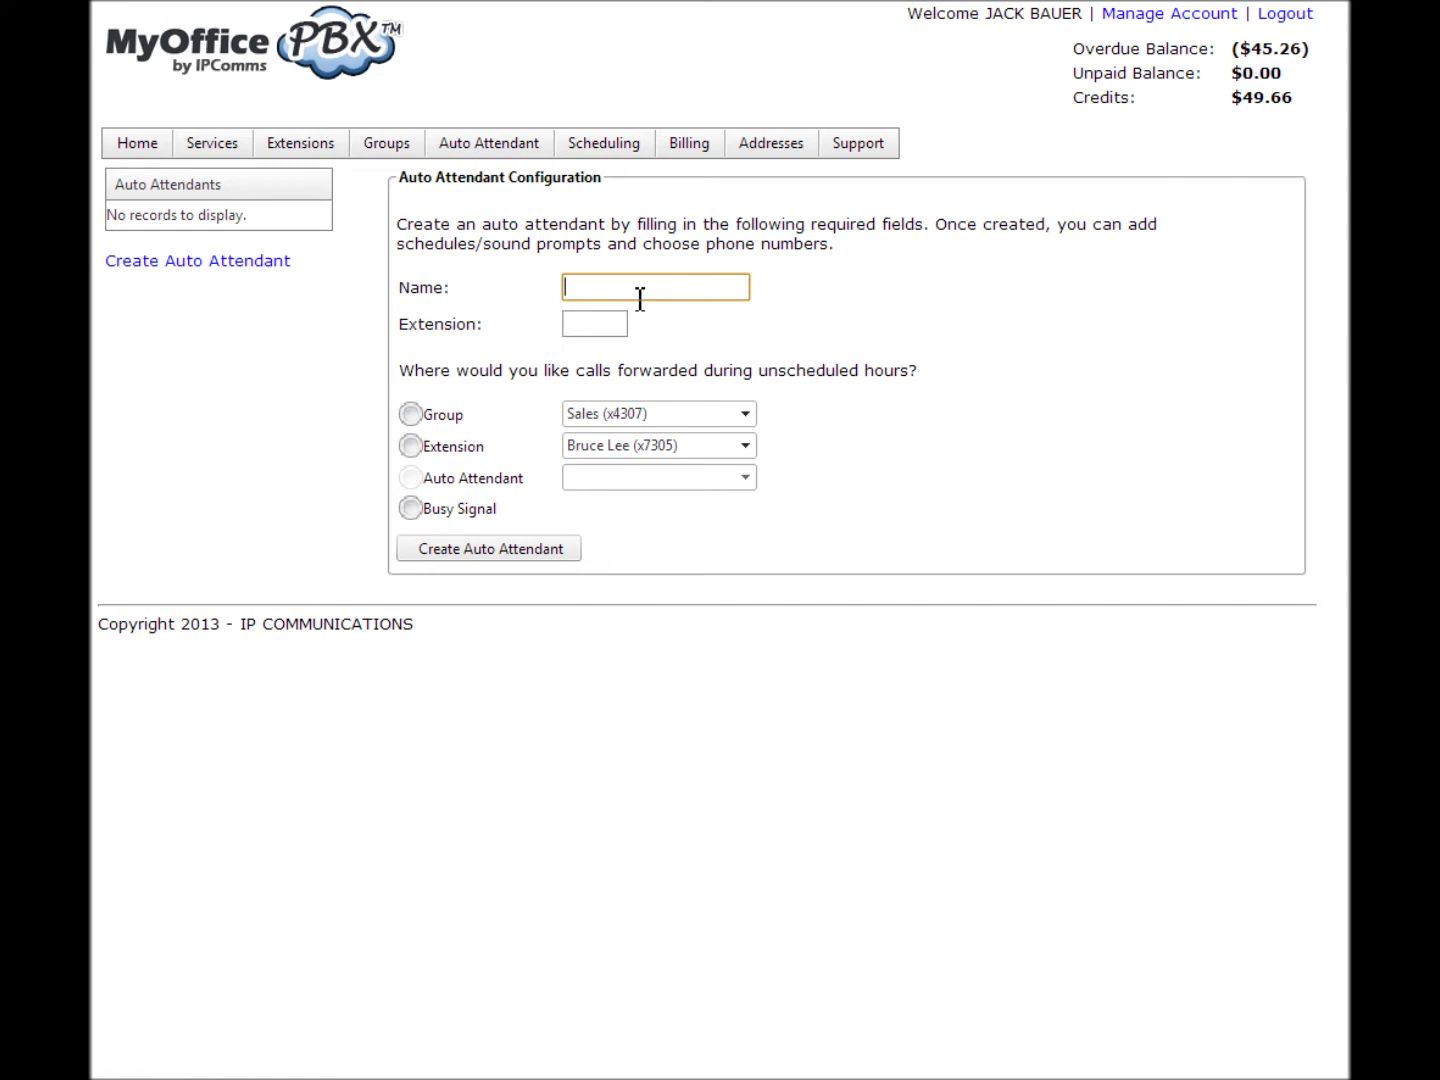
{"action": "type", "text": "Main"}
{"action": "key", "text": "Tab"}
{"action": "type", "text": "6410"}
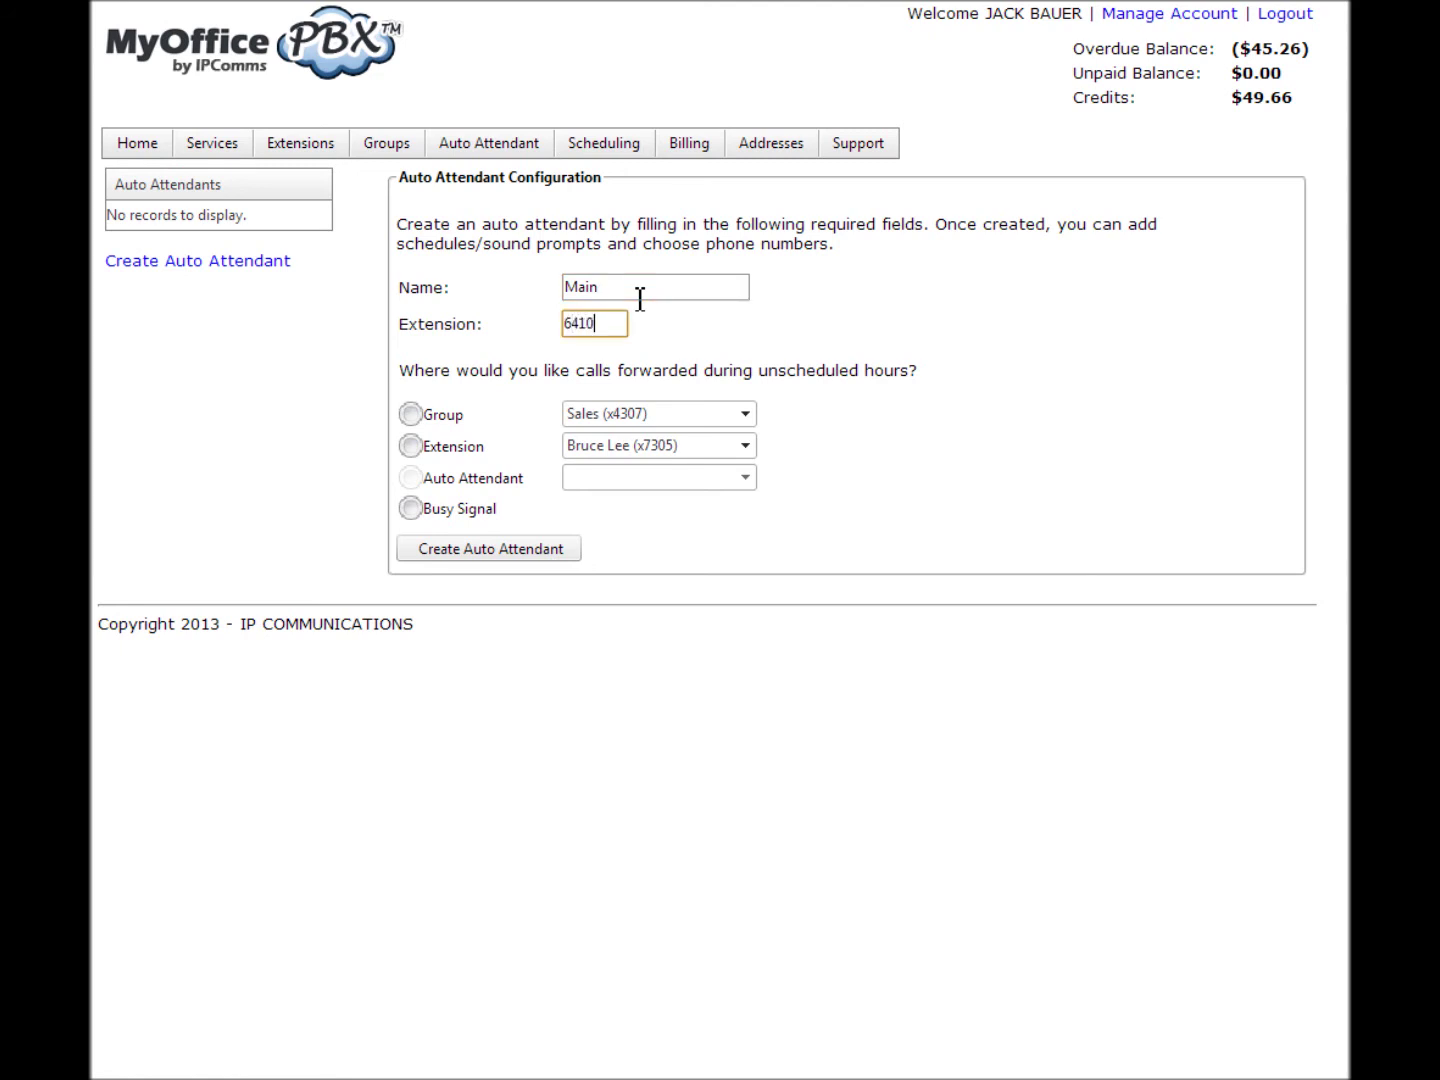
{"action": "key", "text": "Tab"}
- Forward unscheduled-hours calls to extension x6403 and create the Main auto attendant
{"action": "left_click", "coordinate": [410, 446]}
{"action": "left_click", "coordinate": [637, 458]}
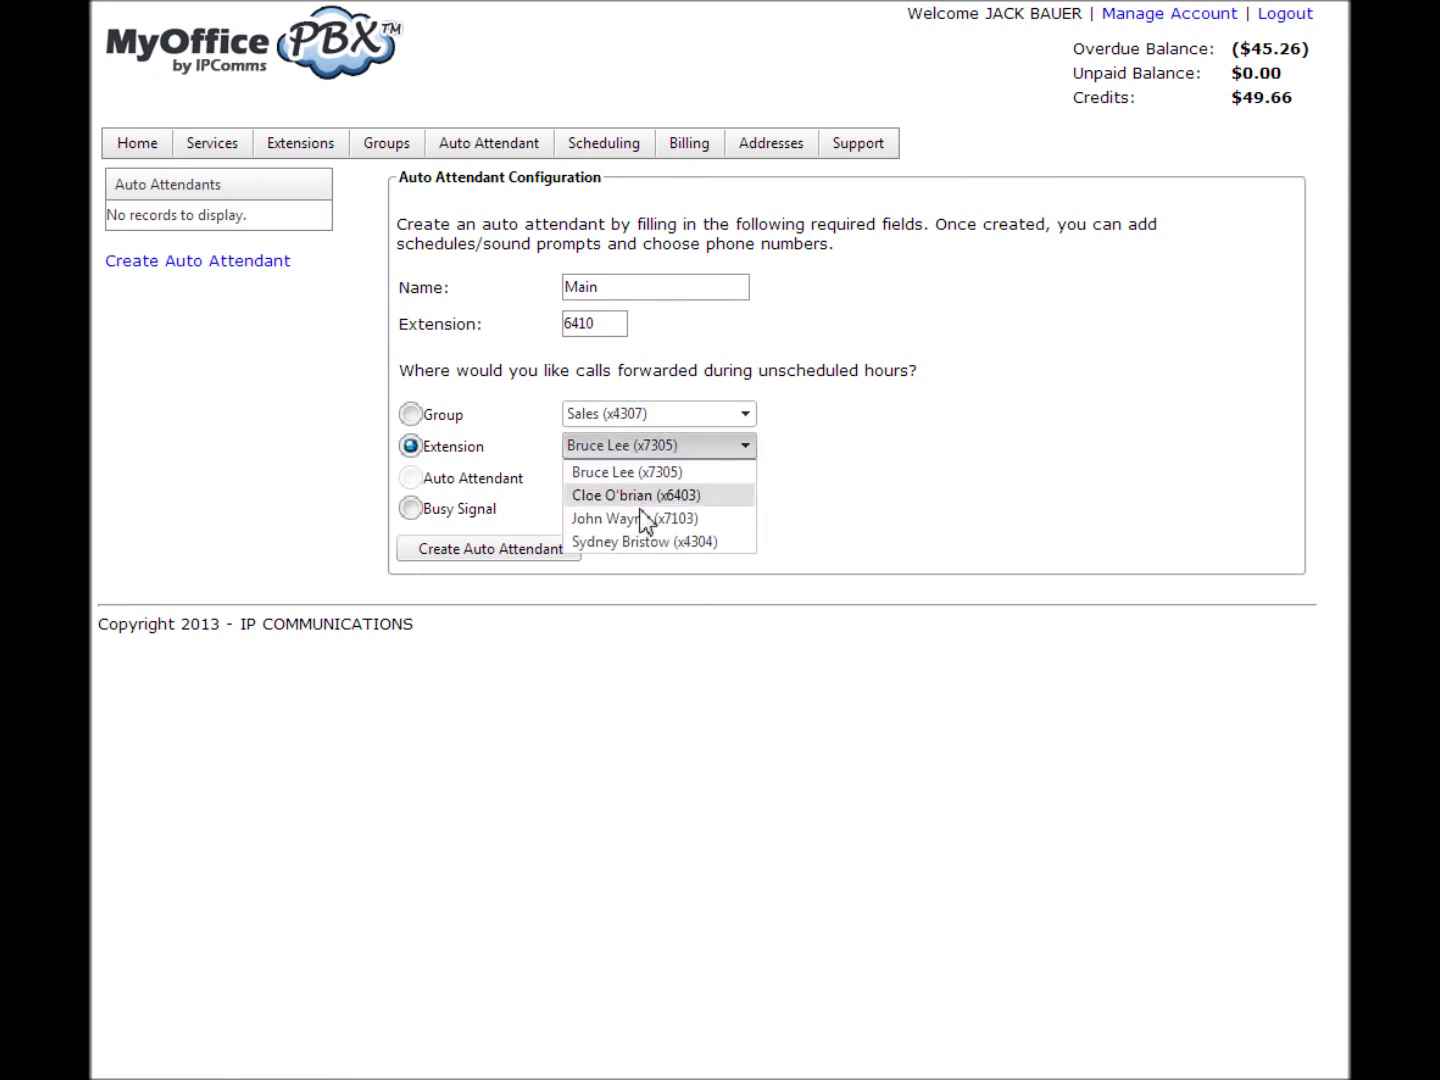
{"action": "left_click", "coordinate": [638, 494]}
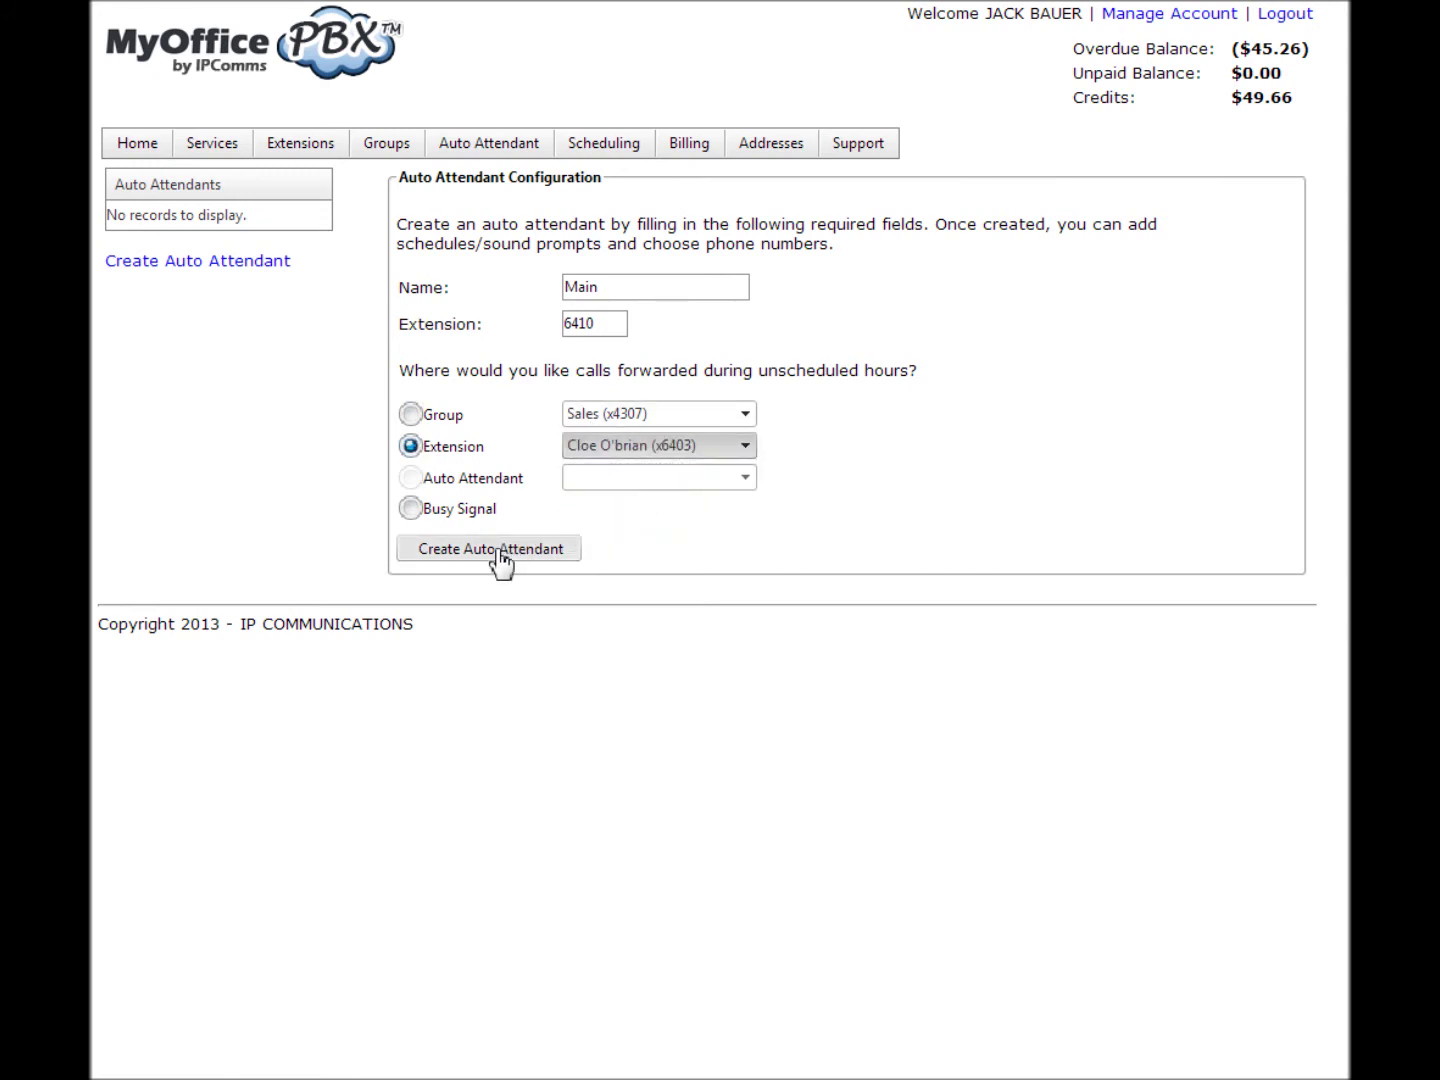
{"action": "left_click", "coordinate": [499, 553]}
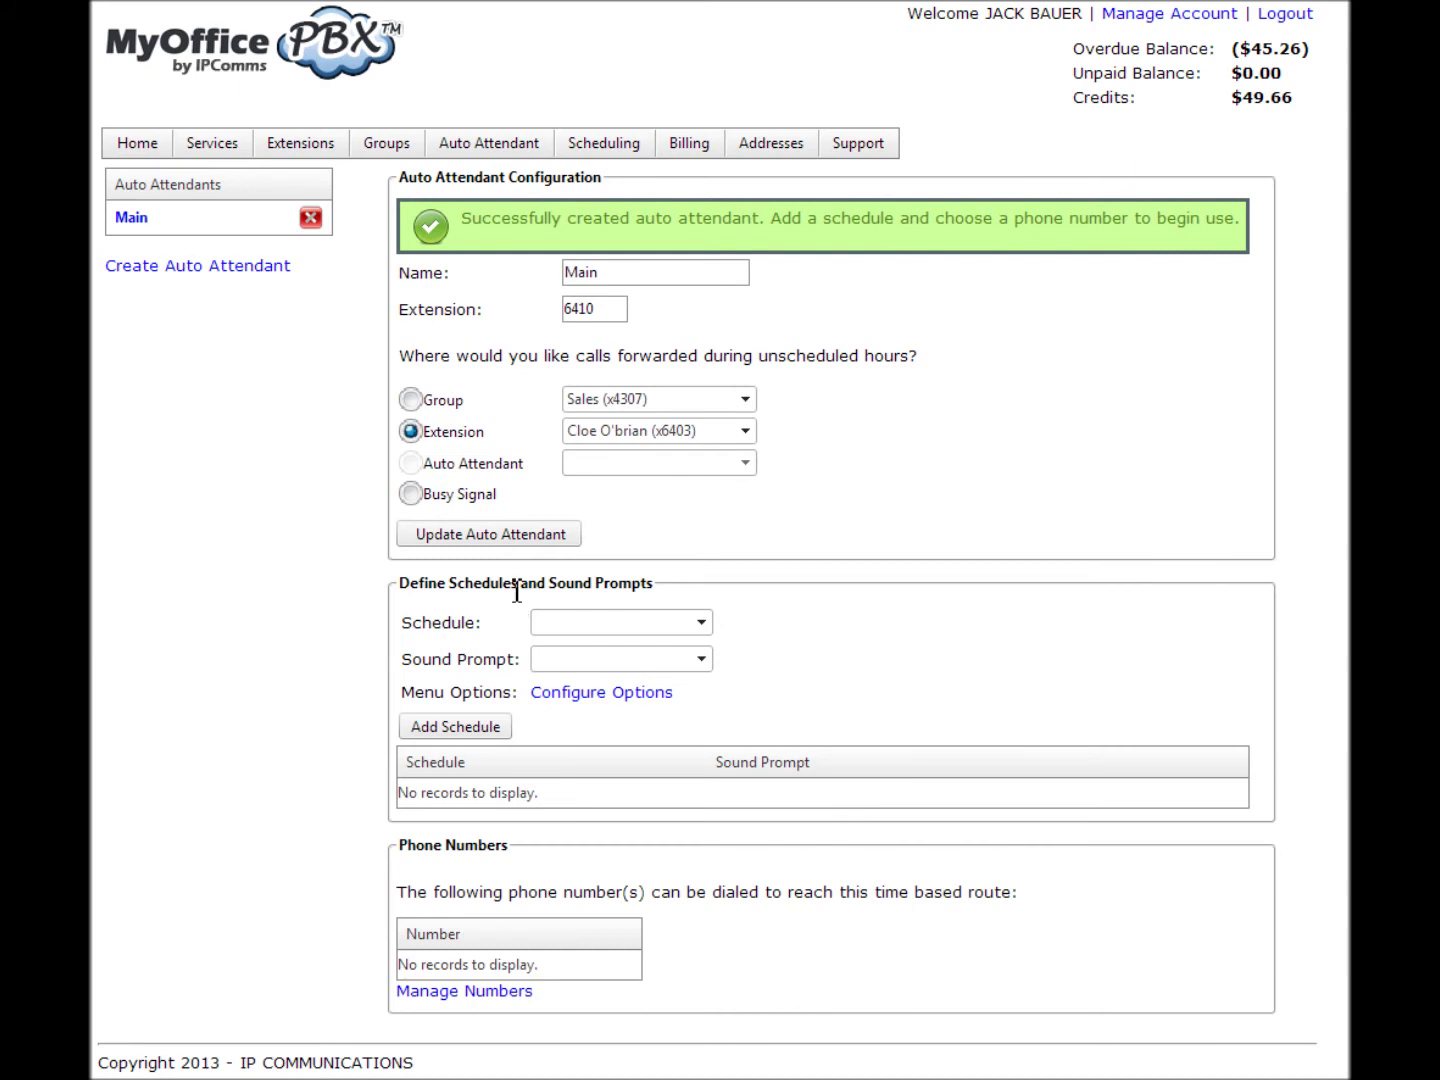
- Pair Main's schedule entry with the Weekday schedule and CTU sound prompt
{"action": "left_click", "coordinate": [635, 622]}
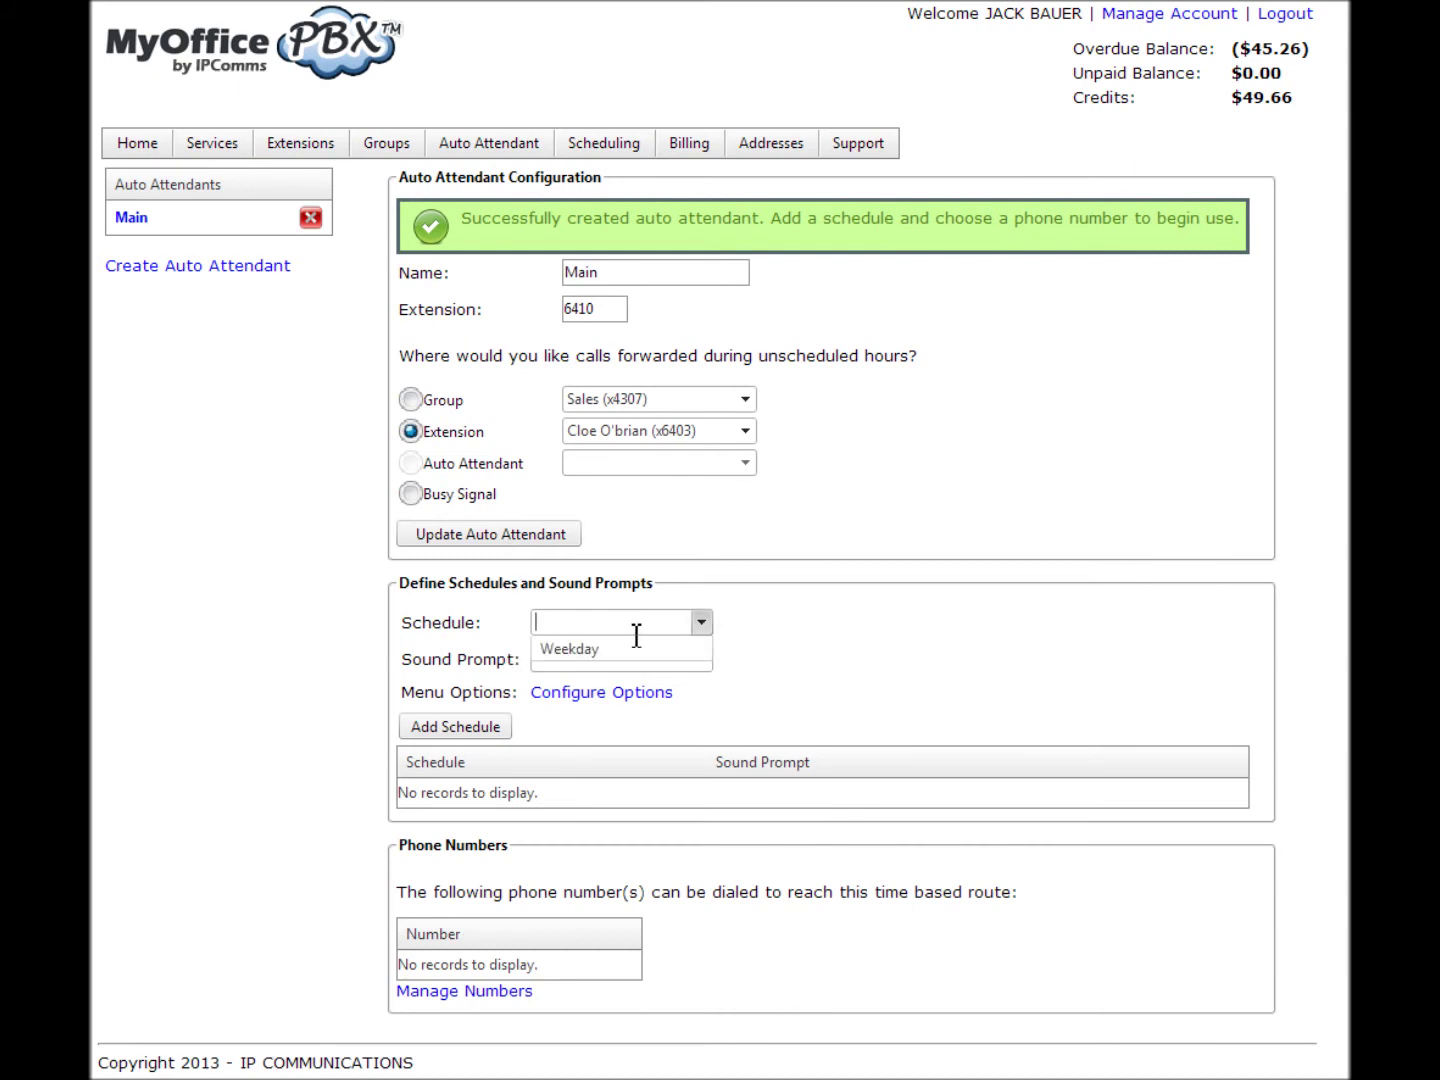
{"action": "left_click", "coordinate": [644, 700]}
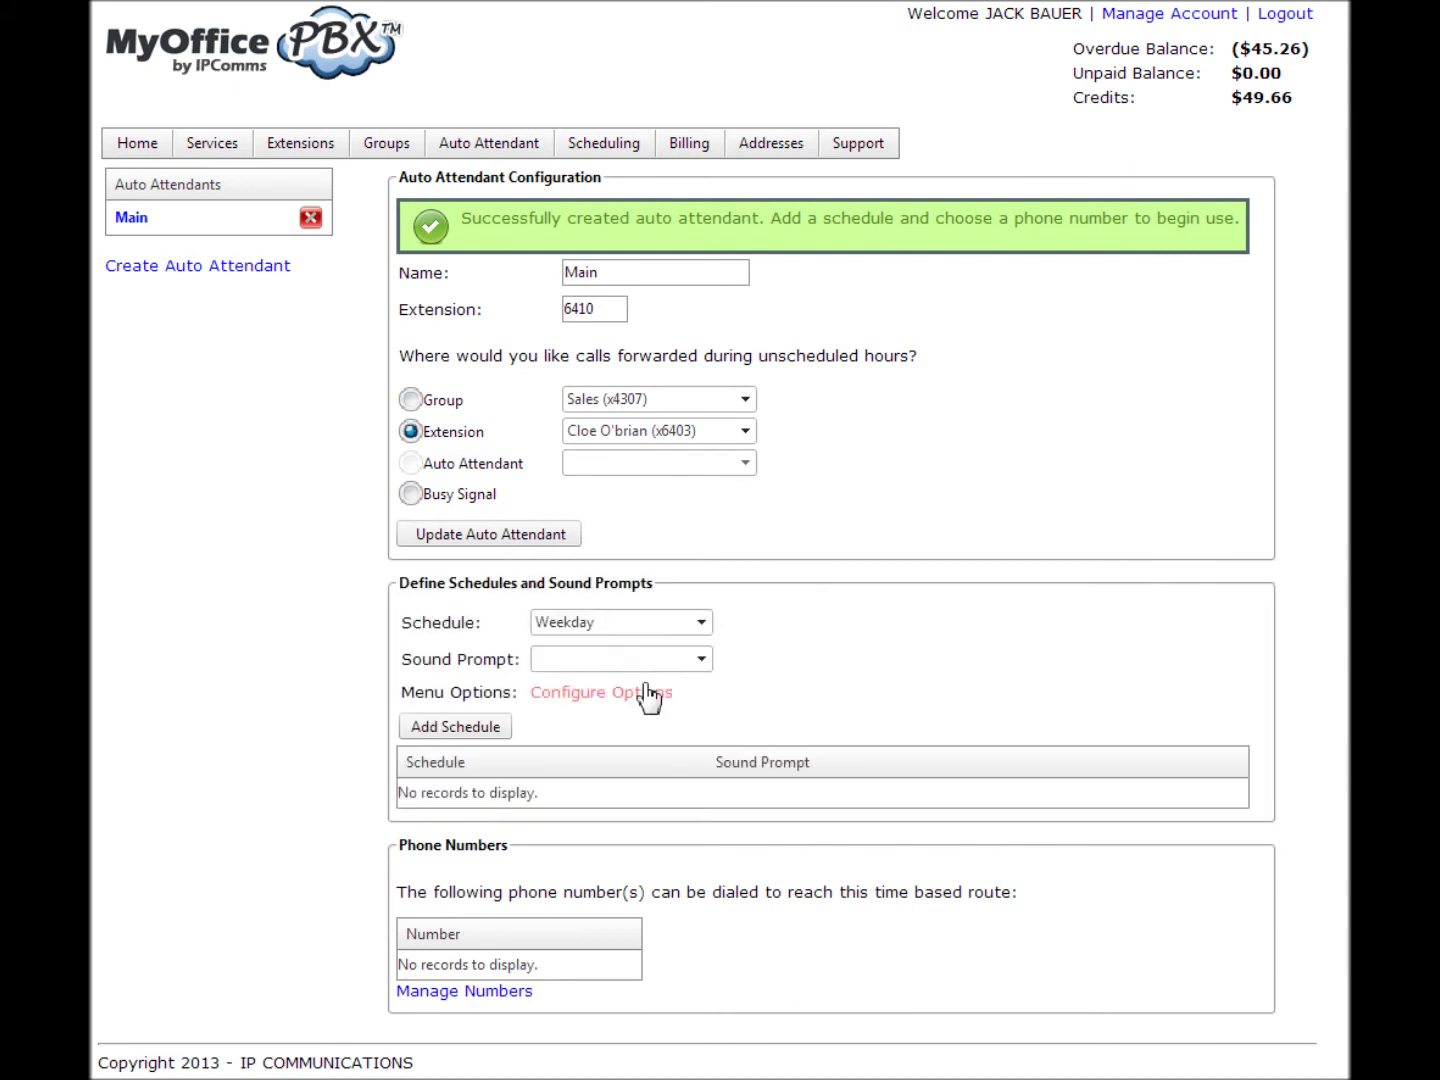
{"action": "left_click", "coordinate": [652, 660]}
{"action": "left_click", "coordinate": [603, 712]}
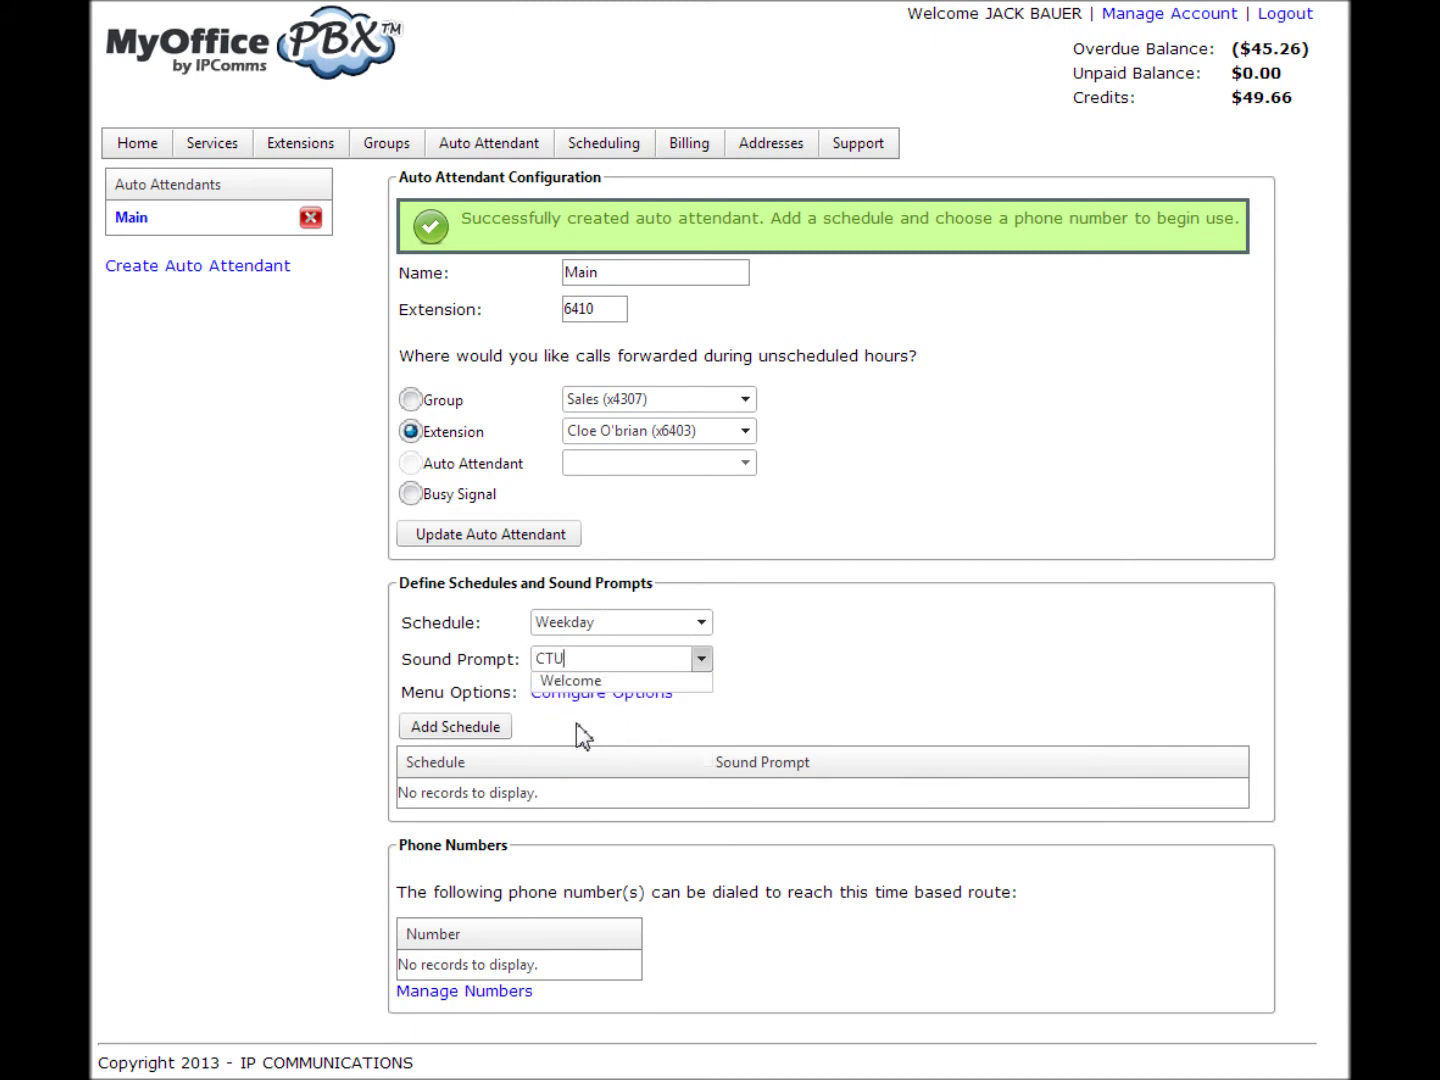
{"action": "left_click", "coordinate": [556, 700]}
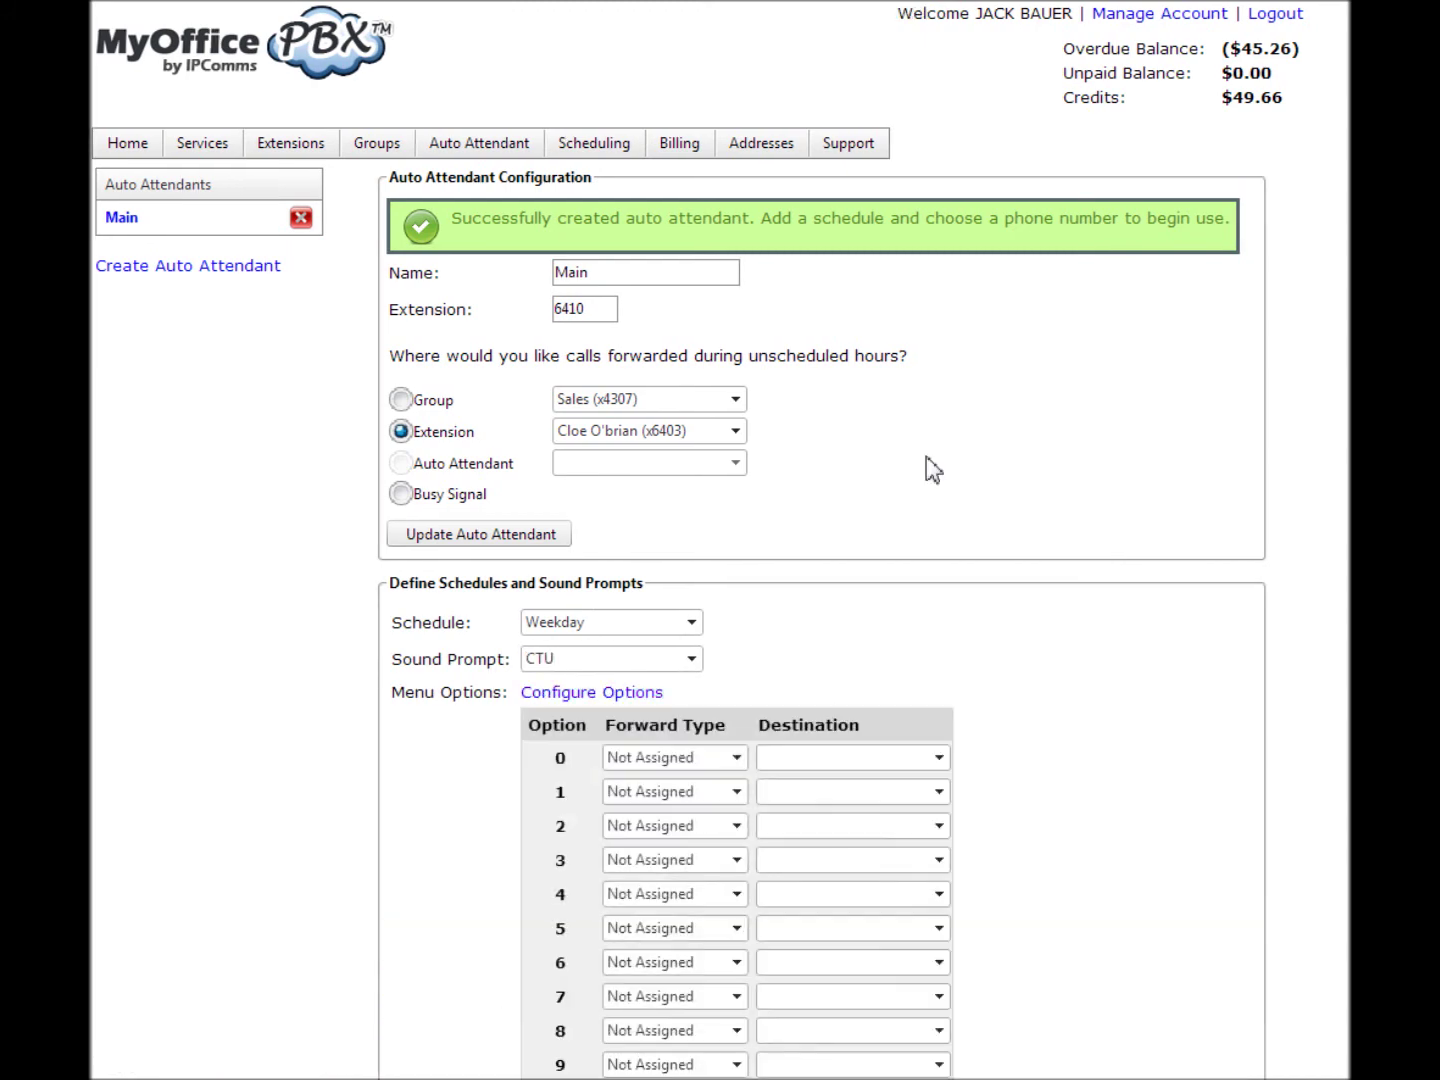
- Route digit 0 to extension x7305, 1 to x6403, 2 to the Sales group, and add the schedule
{"action": "scroll", "coordinate": [929, 470], "scroll_direction": "down", "scroll_amount": 3}
{"action": "left_click", "coordinate": [699, 546]}
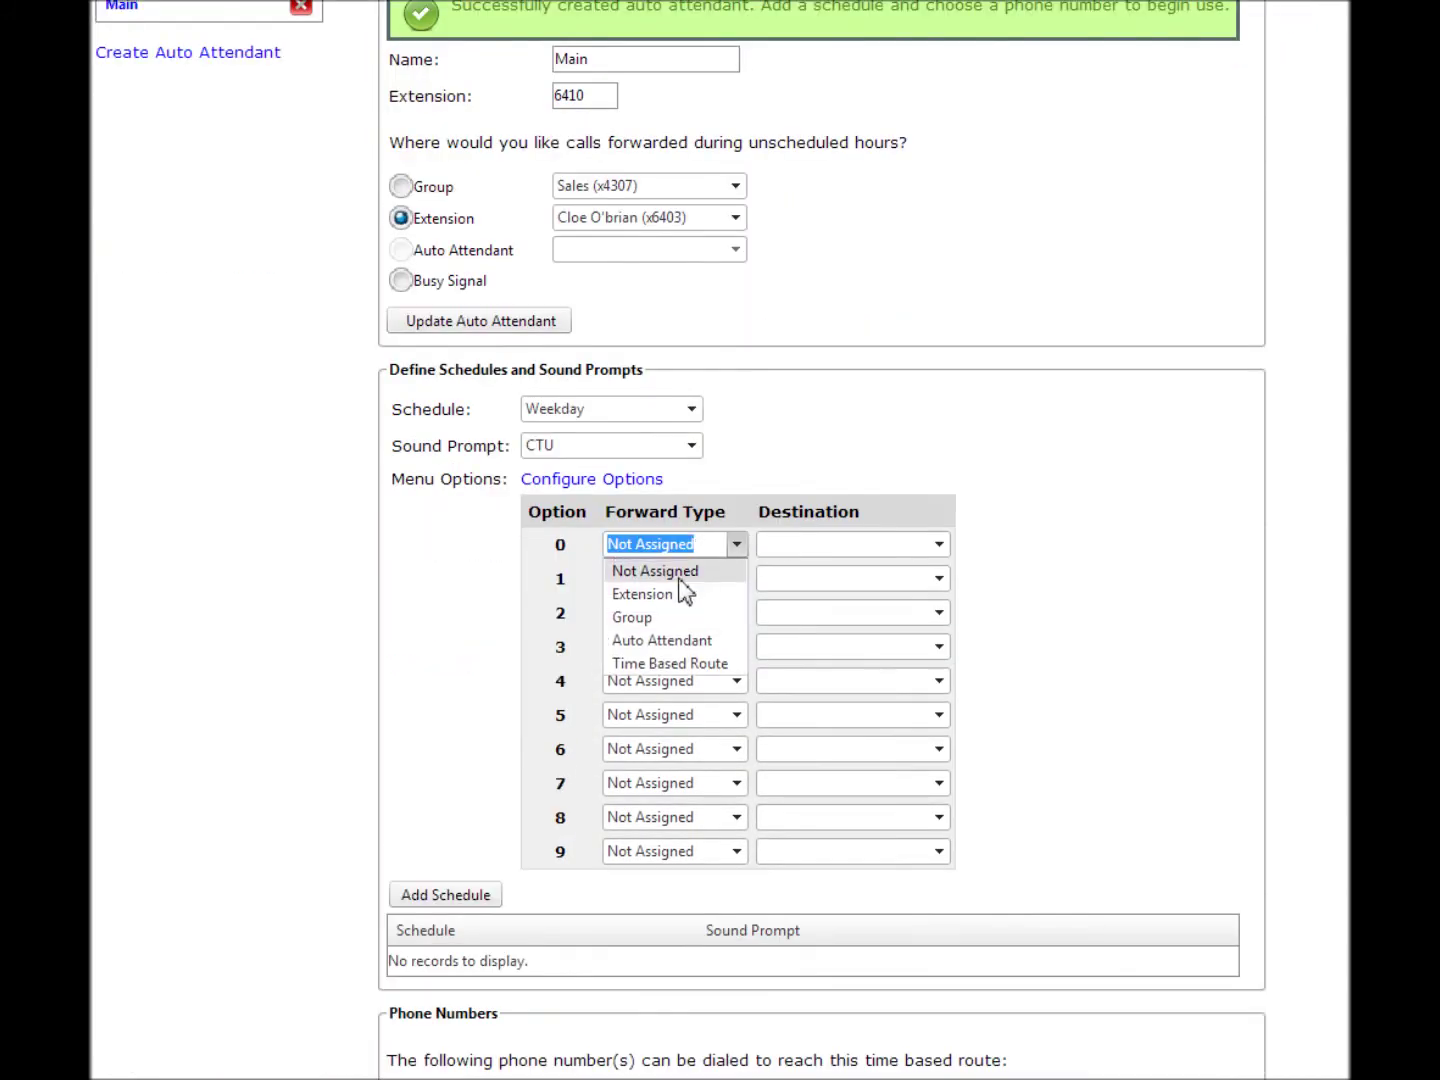
{"action": "left_click", "coordinate": [676, 592]}
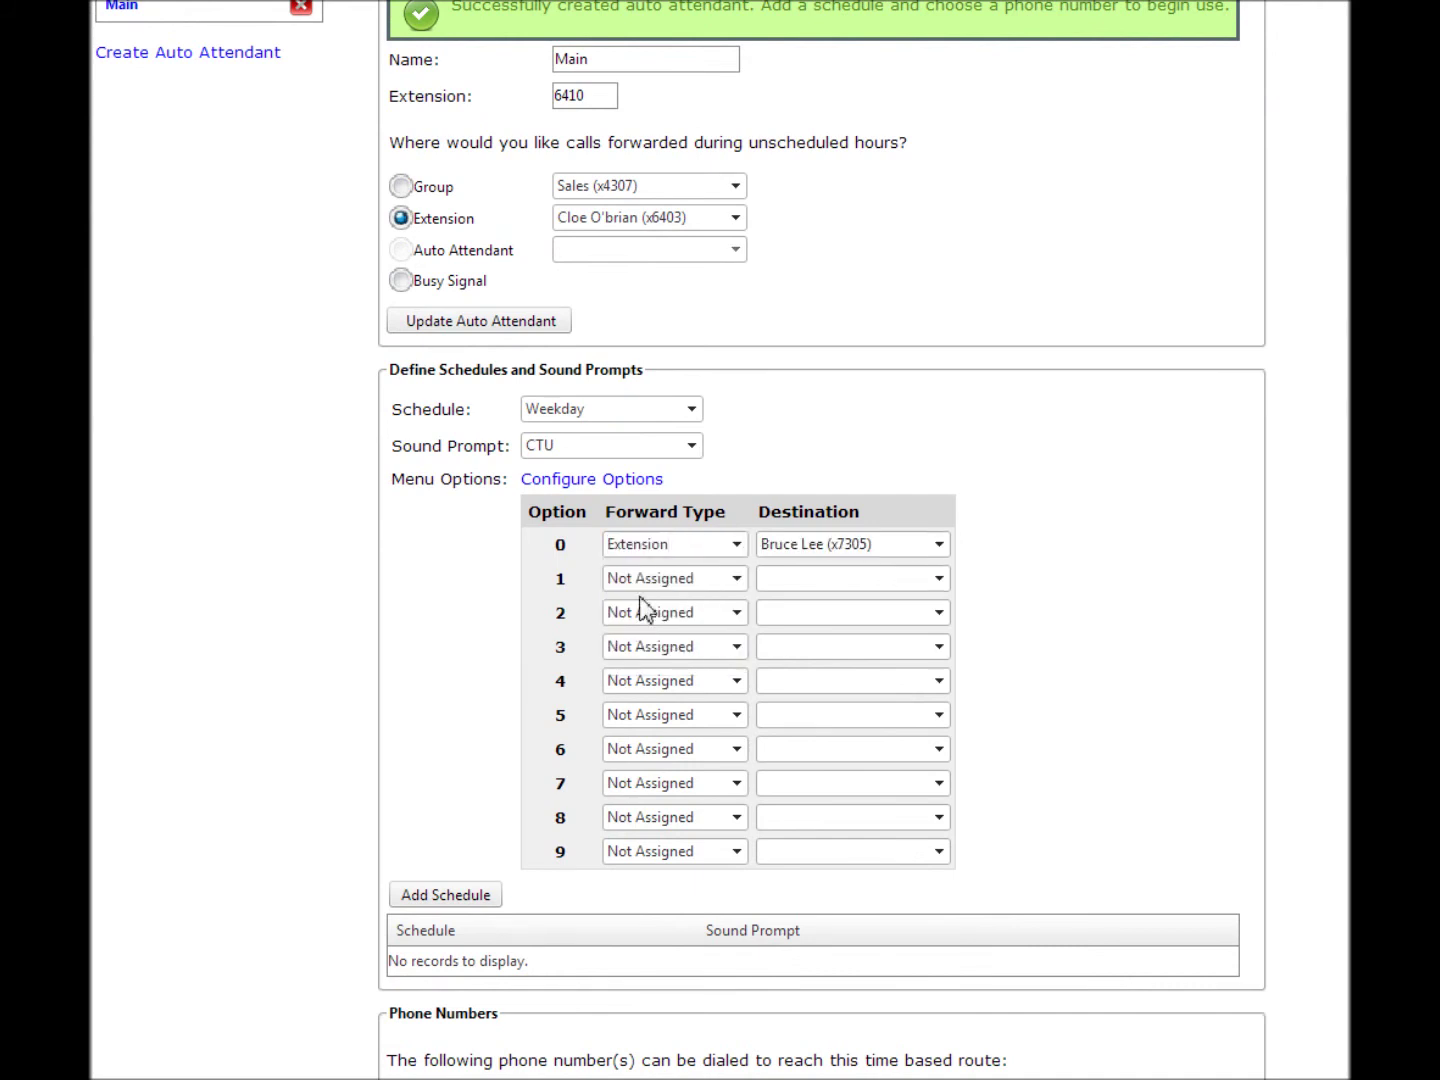
{"action": "left_click", "coordinate": [671, 579]}
{"action": "left_click", "coordinate": [655, 629]}
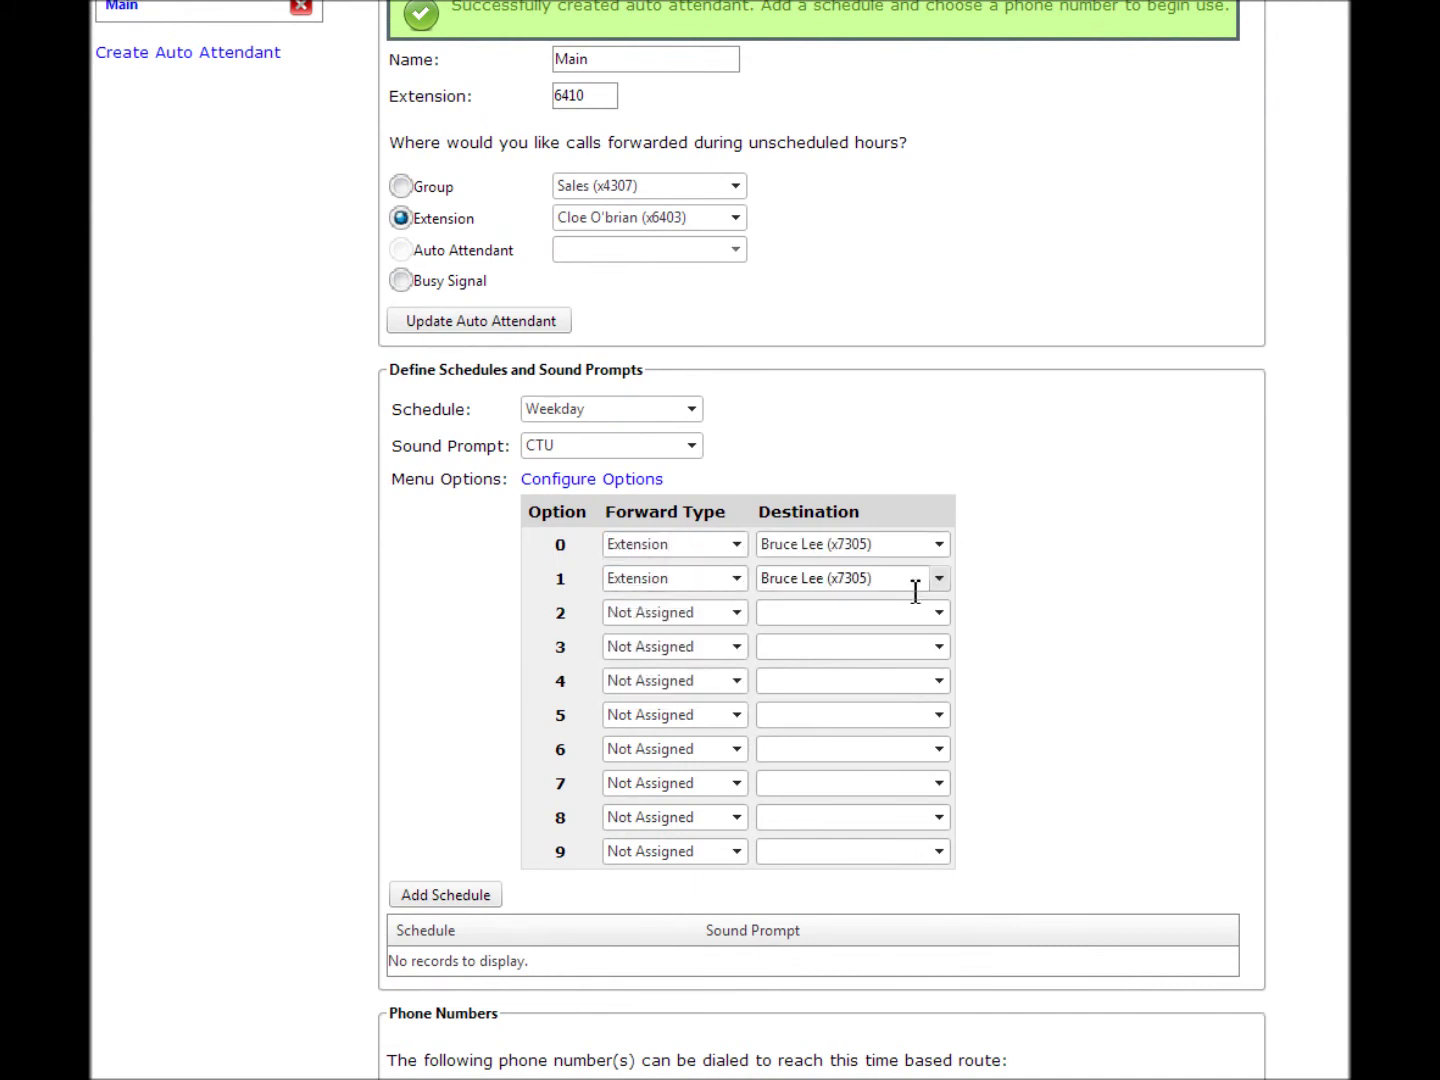
{"action": "left_click", "coordinate": [930, 584]}
{"action": "left_click", "coordinate": [878, 630]}
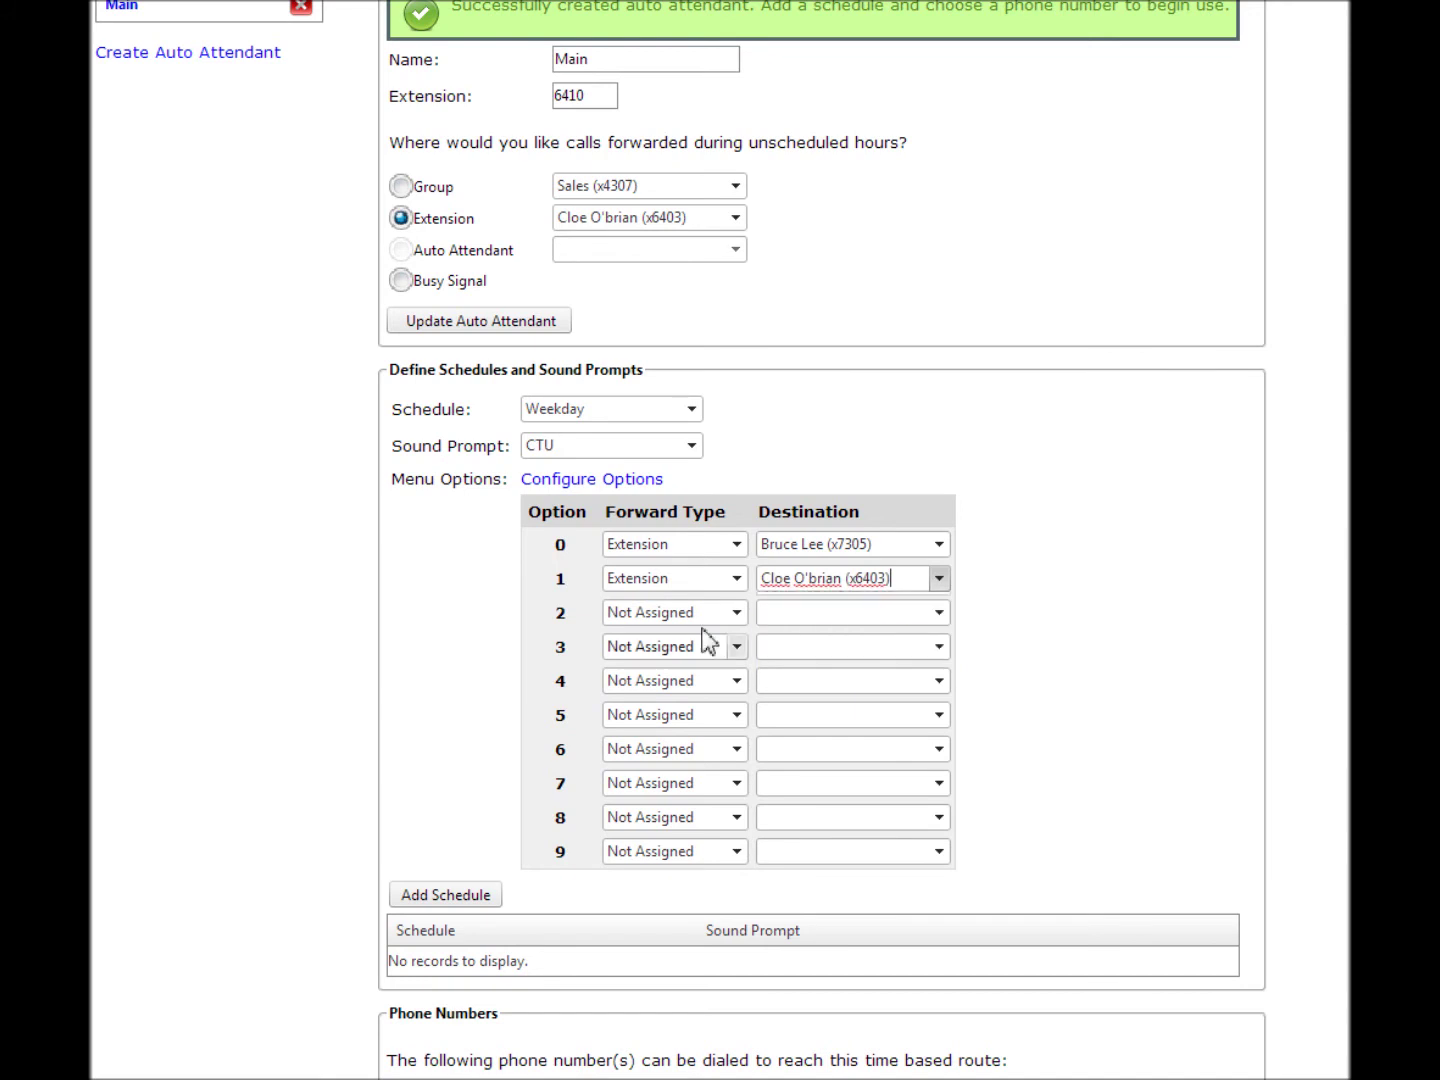
{"action": "left_click", "coordinate": [712, 613]}
{"action": "left_click", "coordinate": [677, 688]}
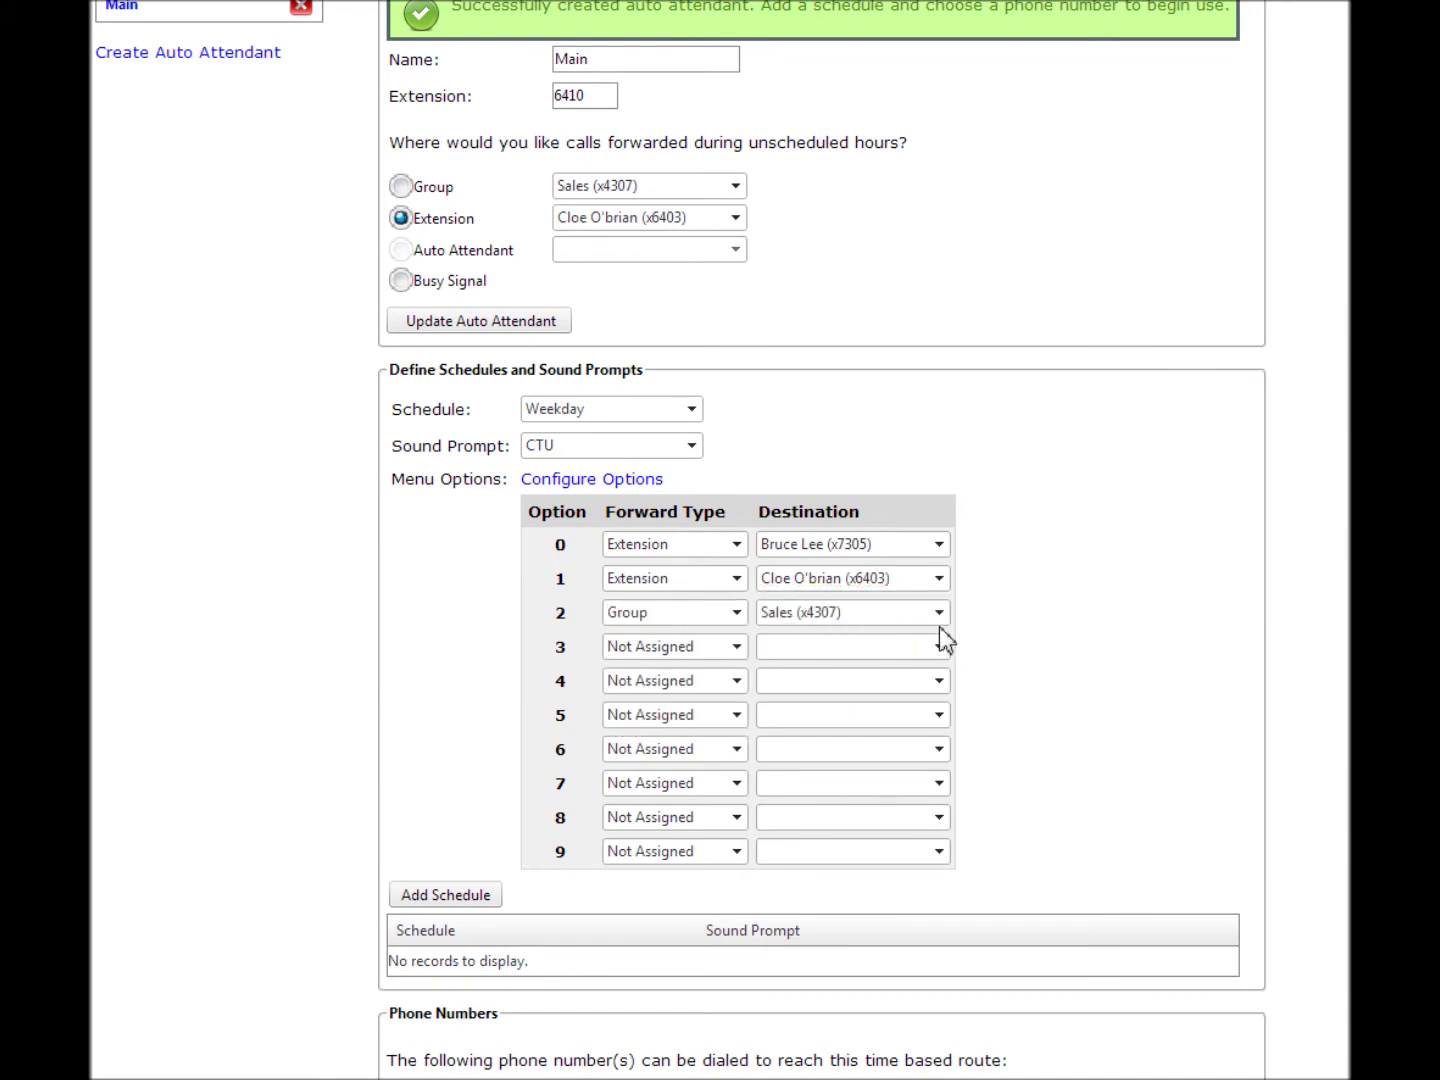
{"action": "left_click", "coordinate": [485, 898]}
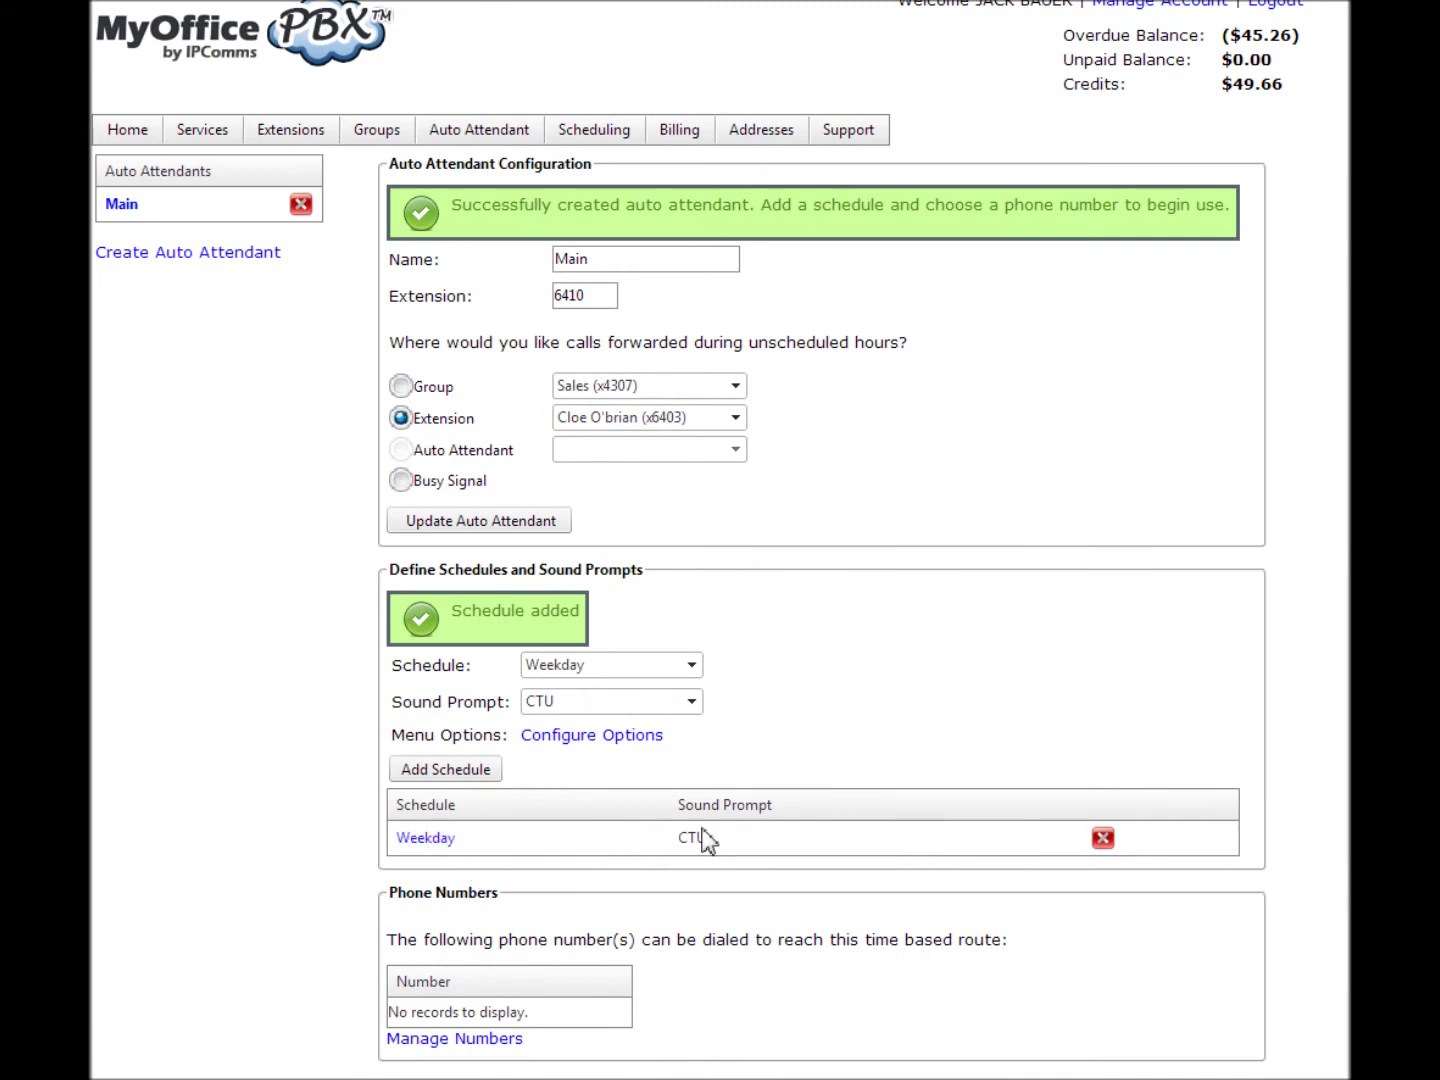
{"action": "left_click", "coordinate": [443, 840]}
- Send digit 3 to extension x7103 and update the Weekday schedule
{"action": "scroll", "coordinate": [730, 690], "scroll_direction": "down", "scroll_amount": 2}
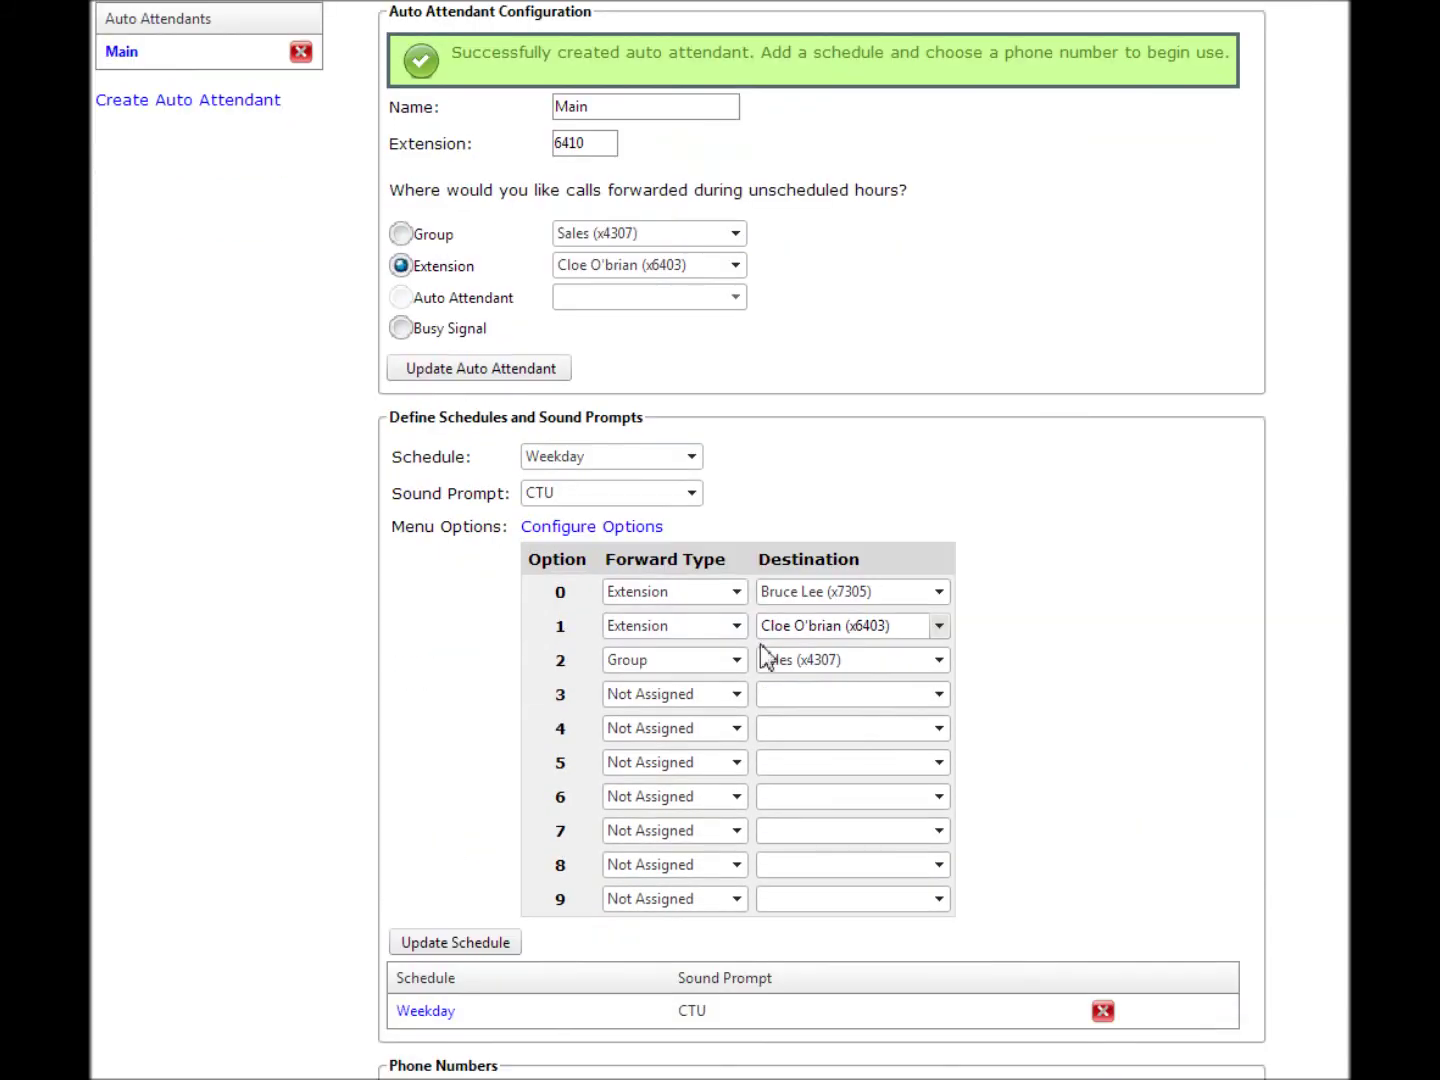
{"action": "left_click", "coordinate": [737, 694]}
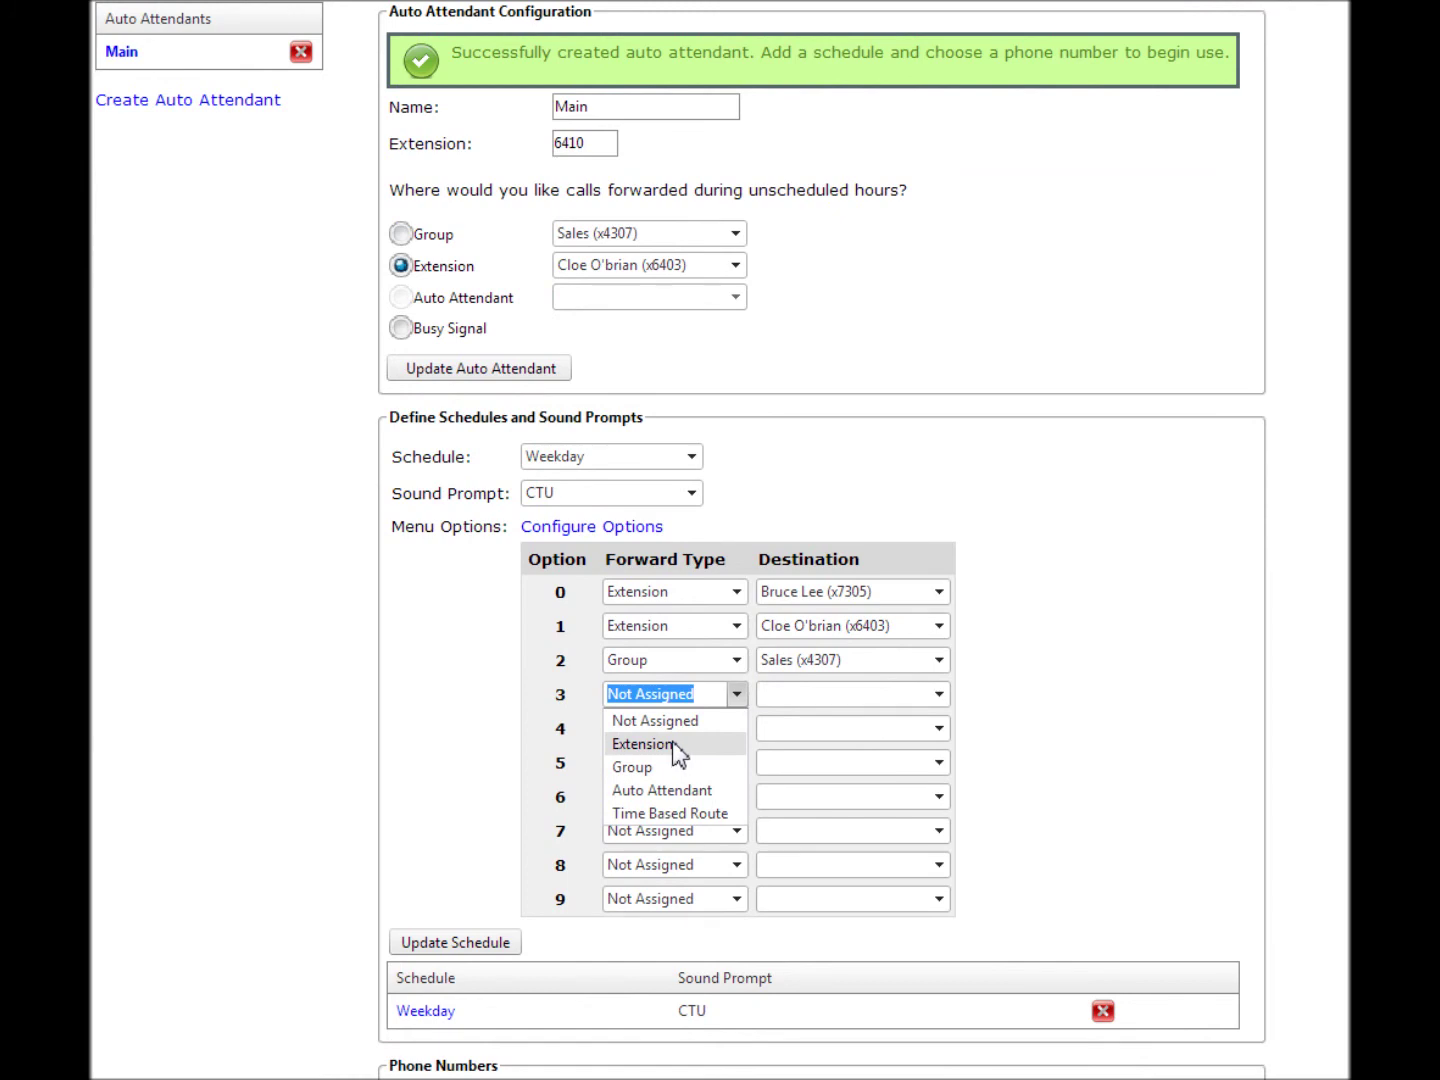
{"action": "left_click", "coordinate": [679, 745]}
{"action": "left_click", "coordinate": [939, 694]}
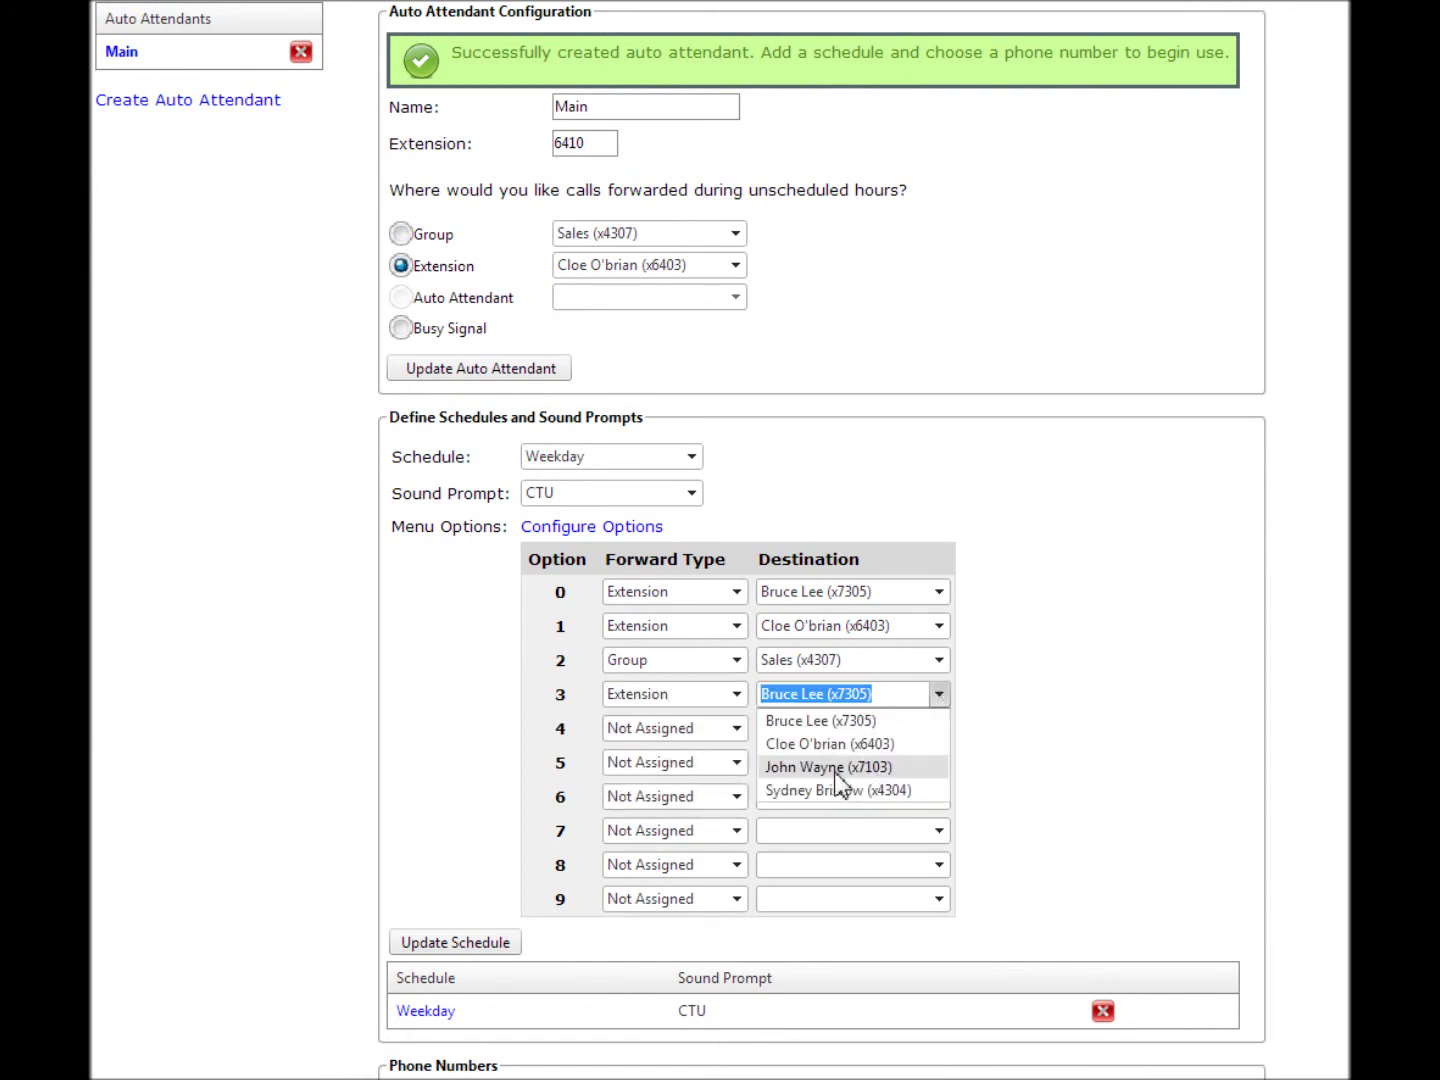
{"action": "left_click", "coordinate": [824, 766]}
{"action": "left_click", "coordinate": [488, 947]}
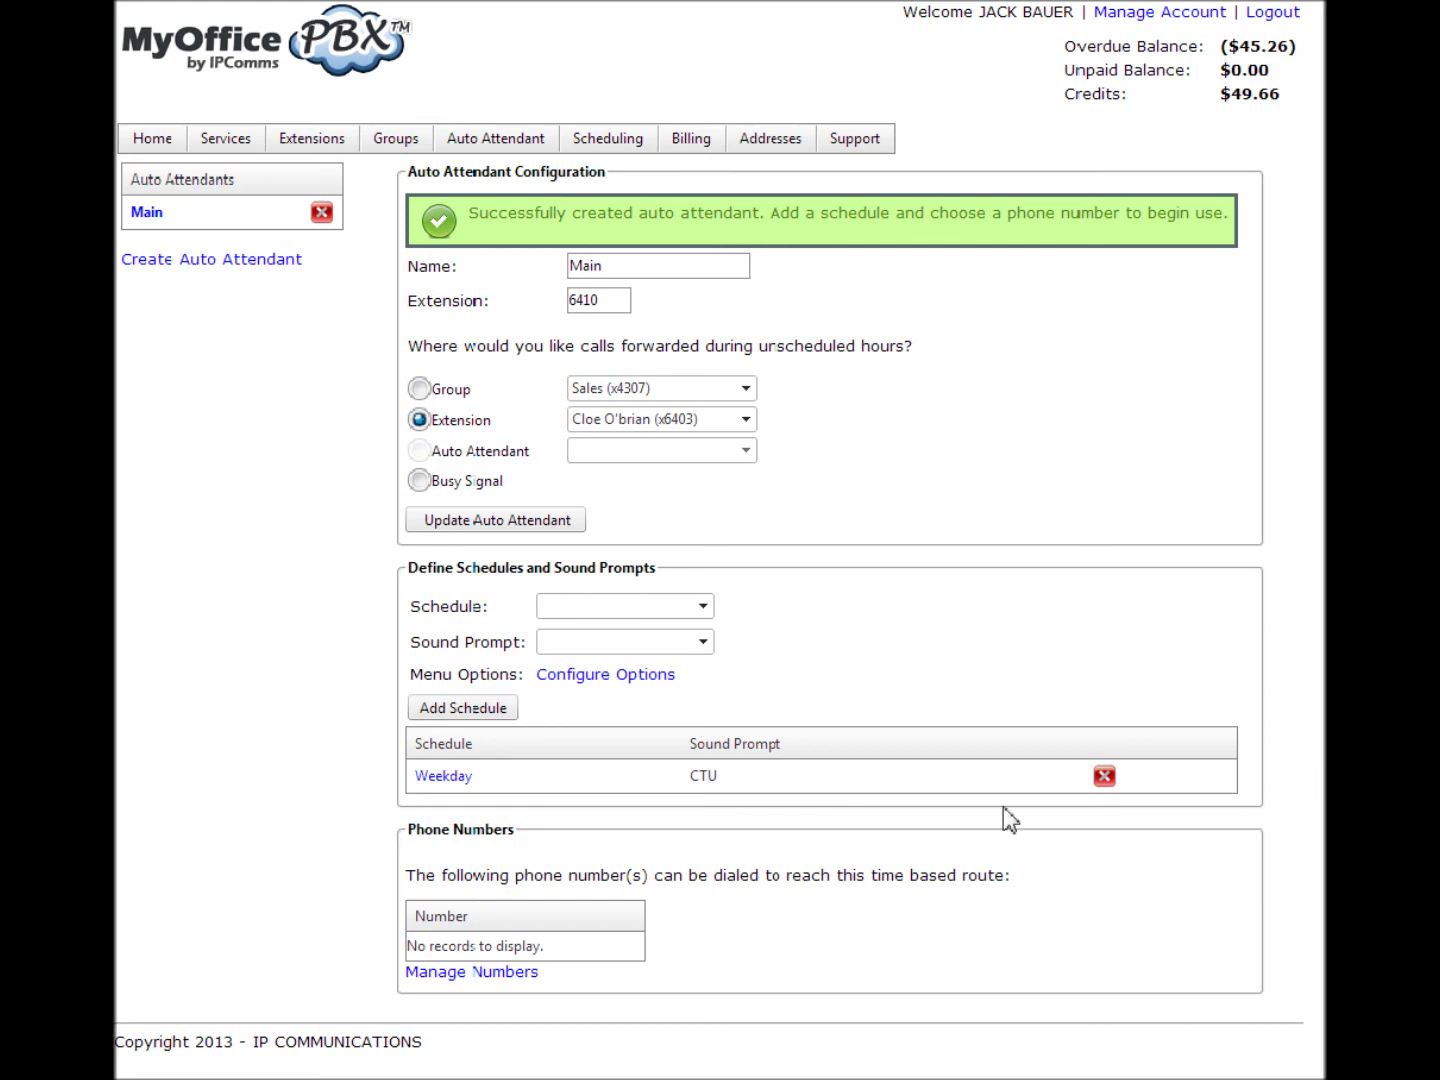
{"action": "left_click", "coordinate": [505, 974]}
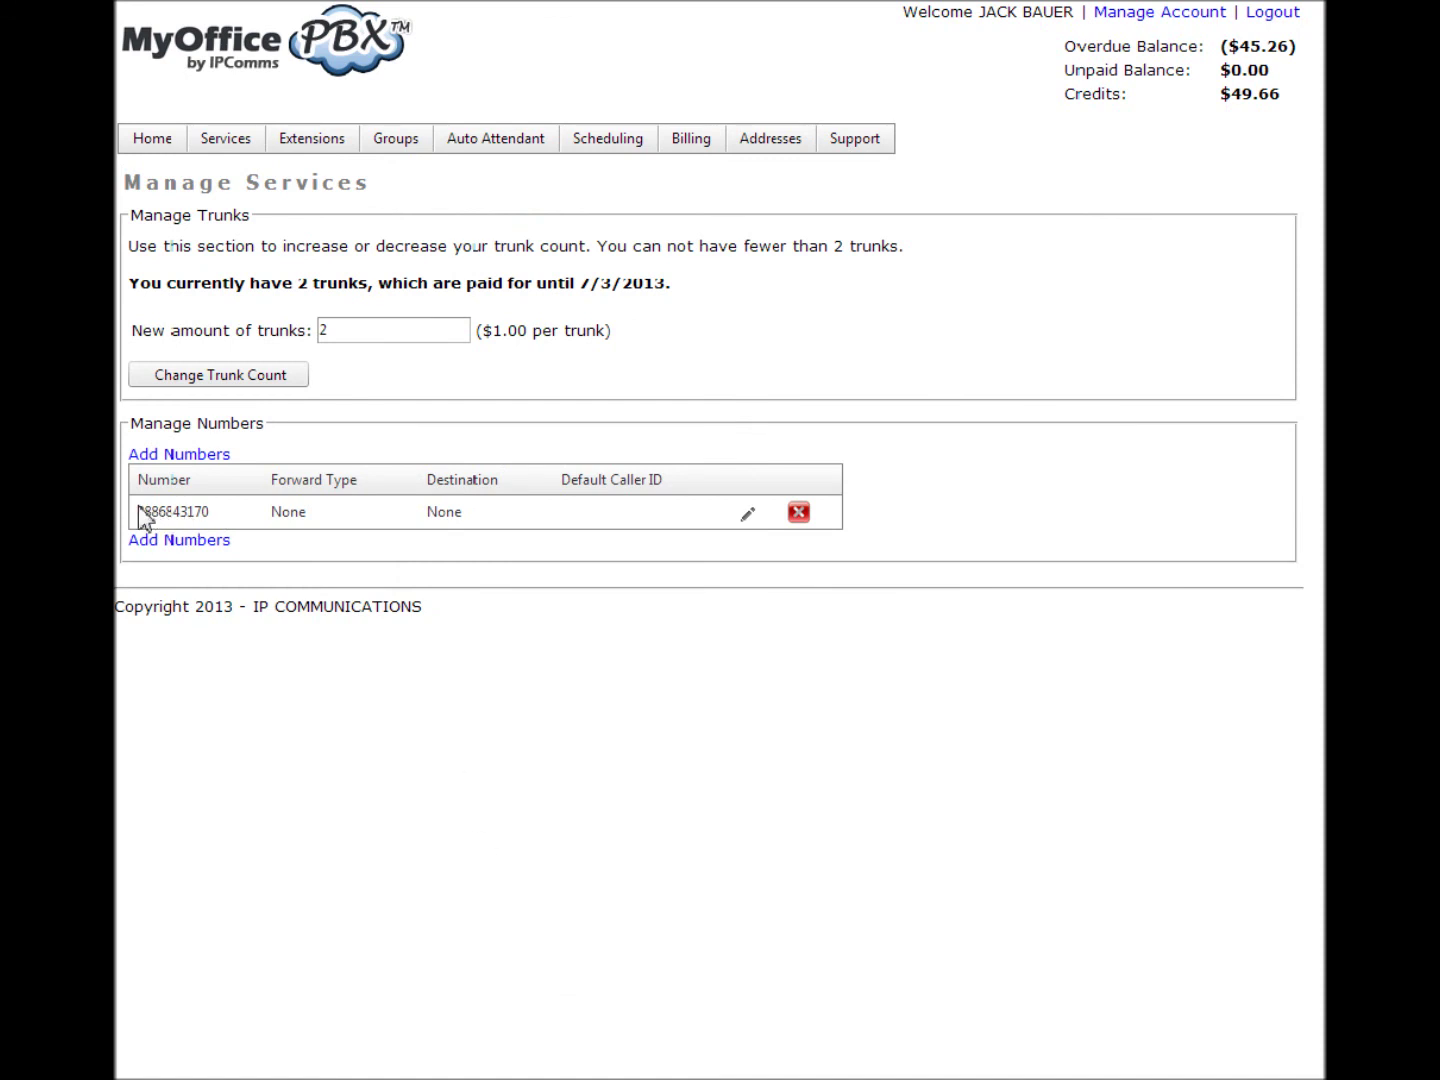
- Select the existing phone number, visit Add Numbers, then return to the phone numbers list
{"action": "left_click_drag", "start_coordinate": [140, 512], "coordinate": [211, 512]}
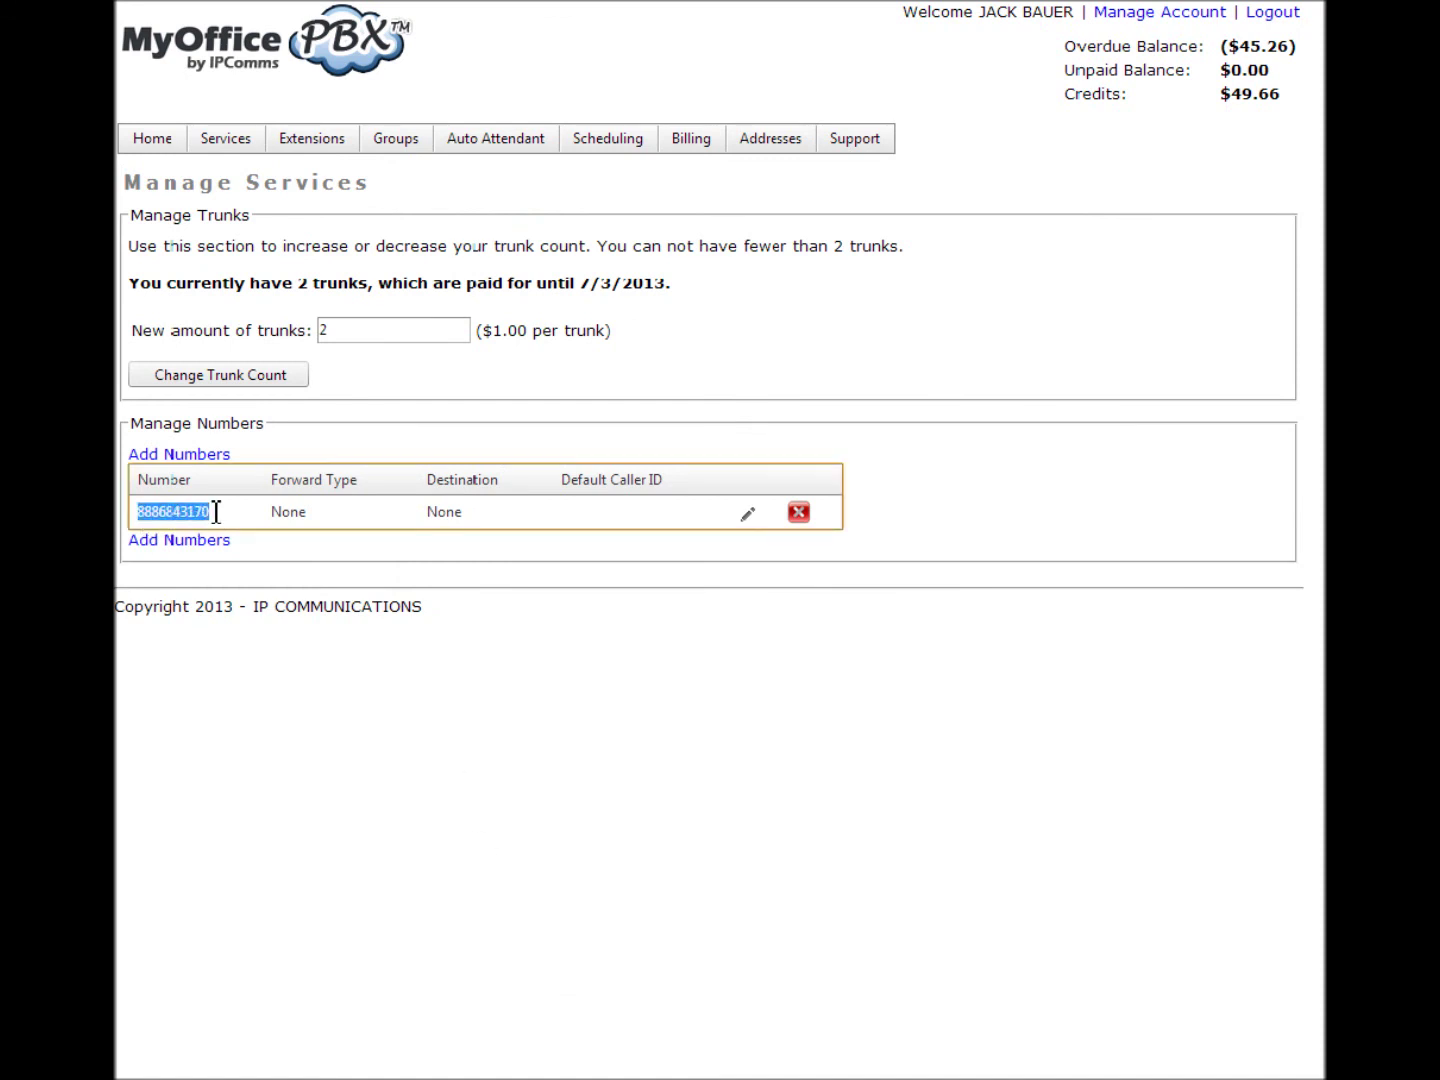
{"action": "left_click", "coordinate": [212, 458]}
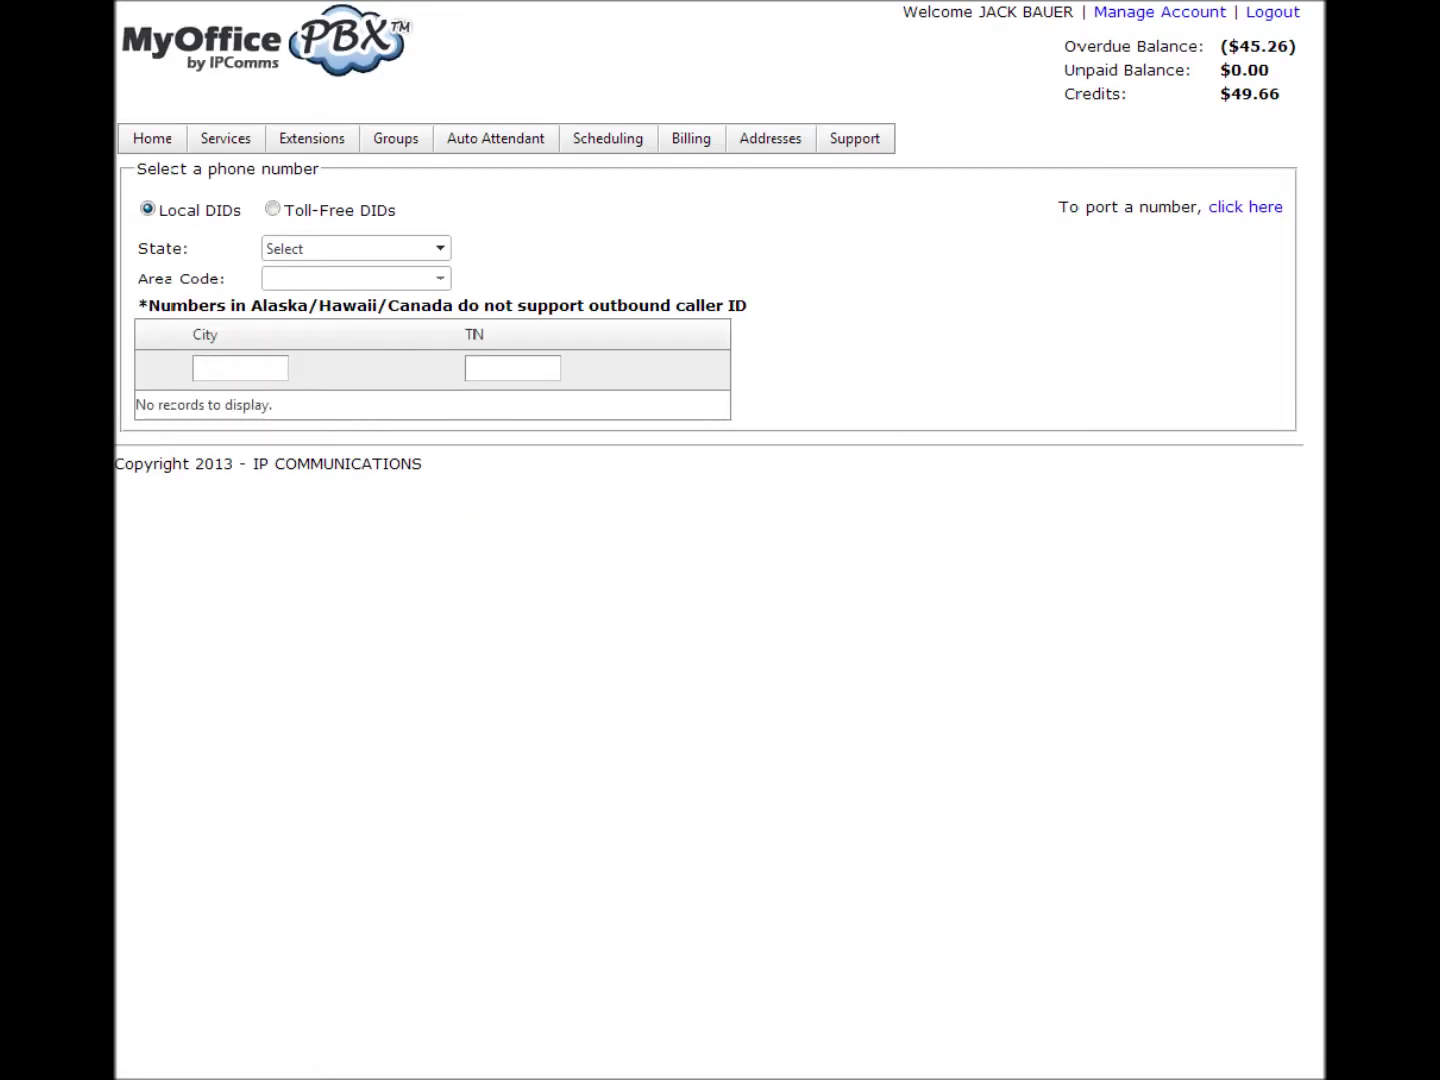
{"action": "key", "text": "alt+Left"}
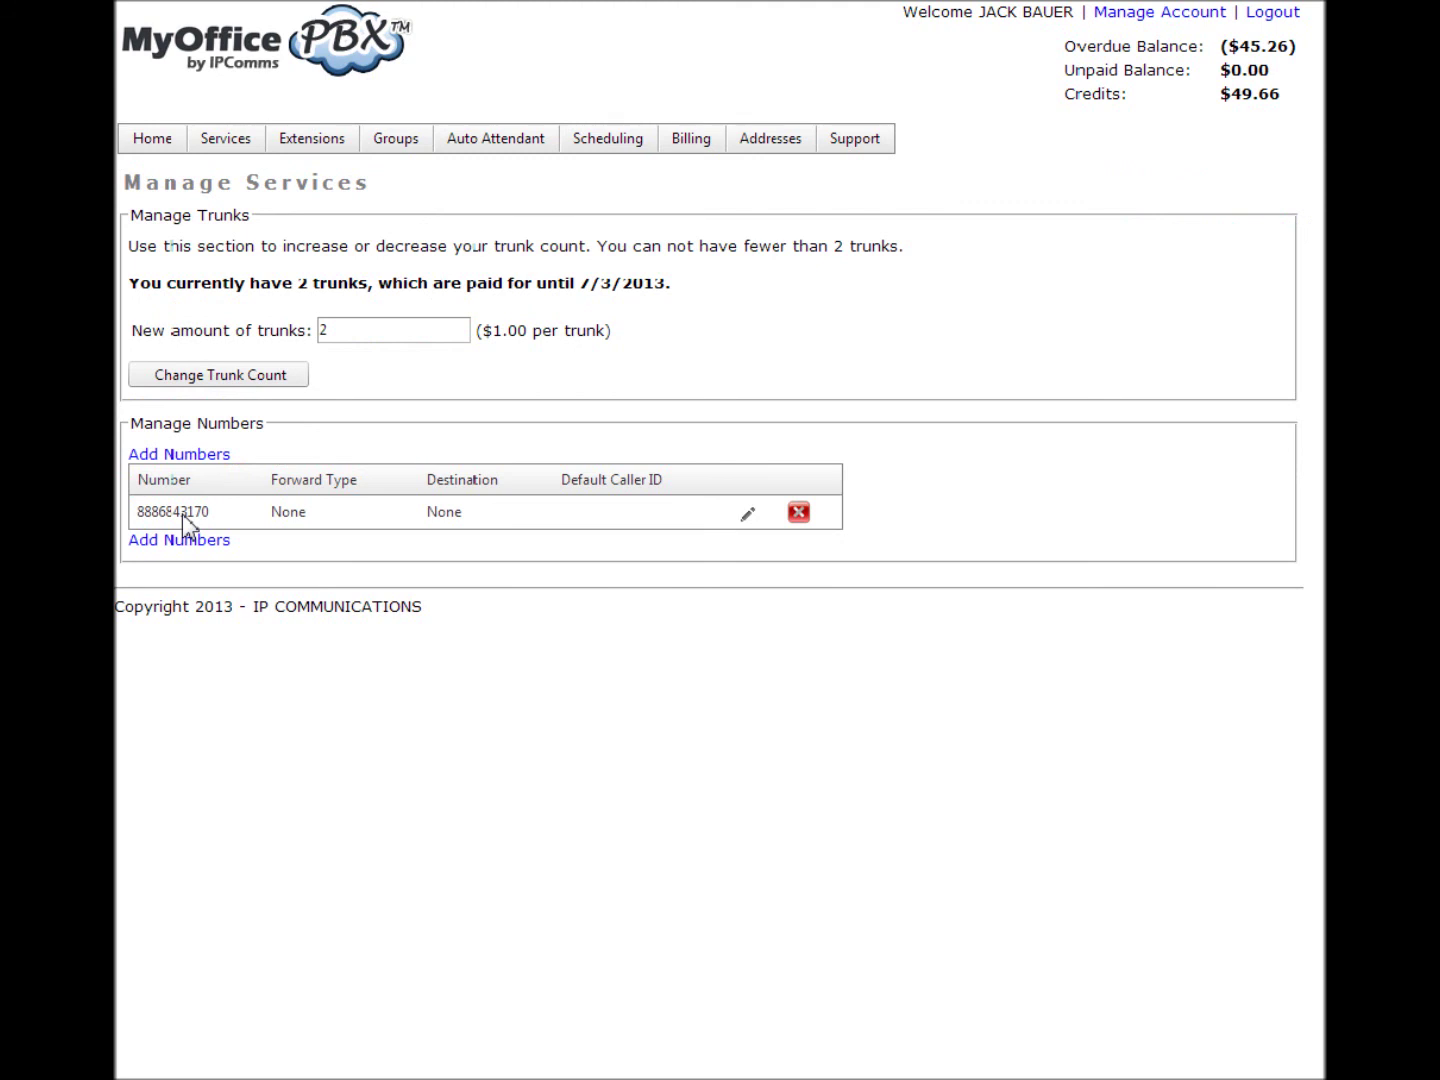
- Set the phone number's destination to Auto Attendant Main (x6410) and update it
{"action": "left_click", "coordinate": [751, 520]}
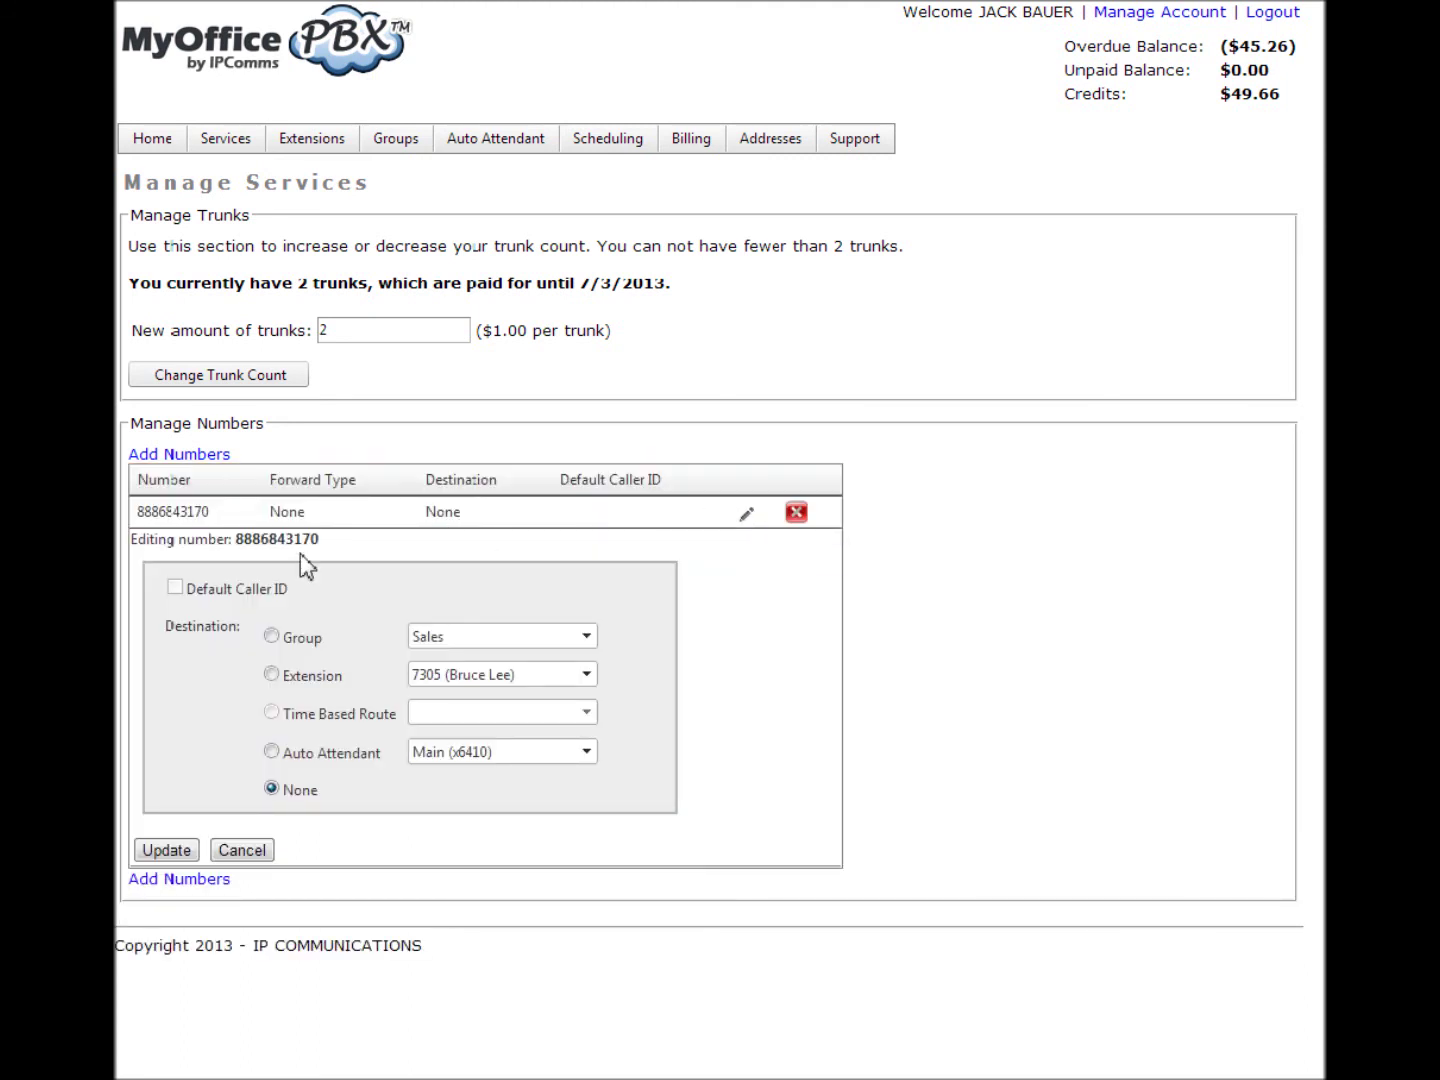
{"action": "left_click", "coordinate": [273, 752]}
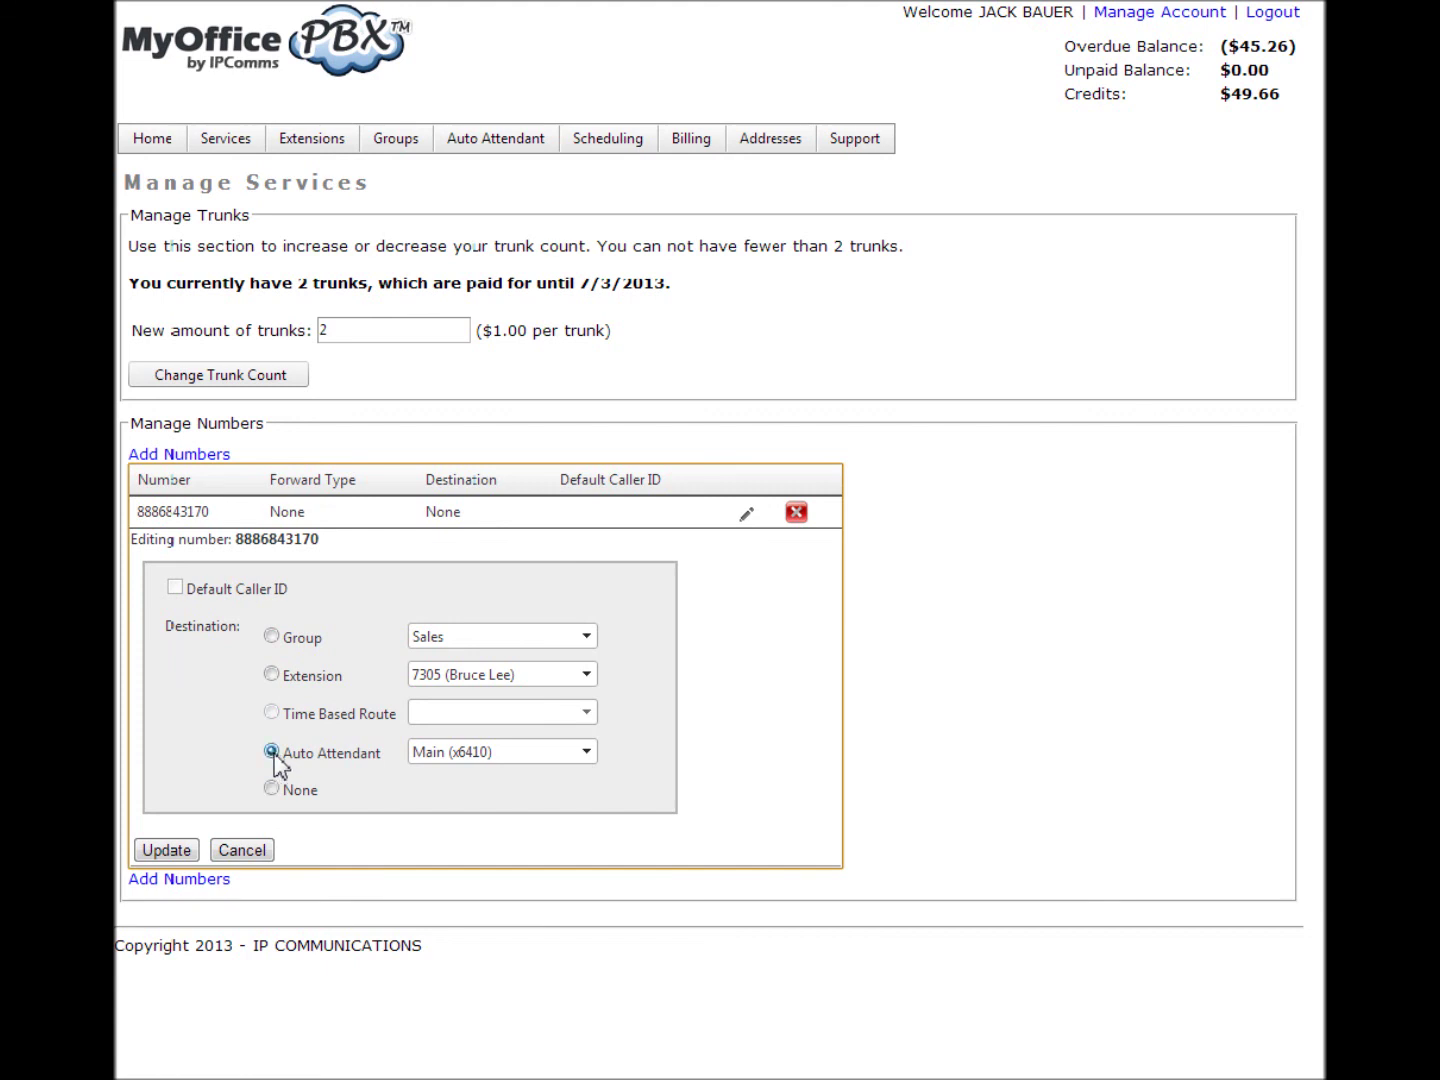
{"action": "left_click", "coordinate": [518, 762]}
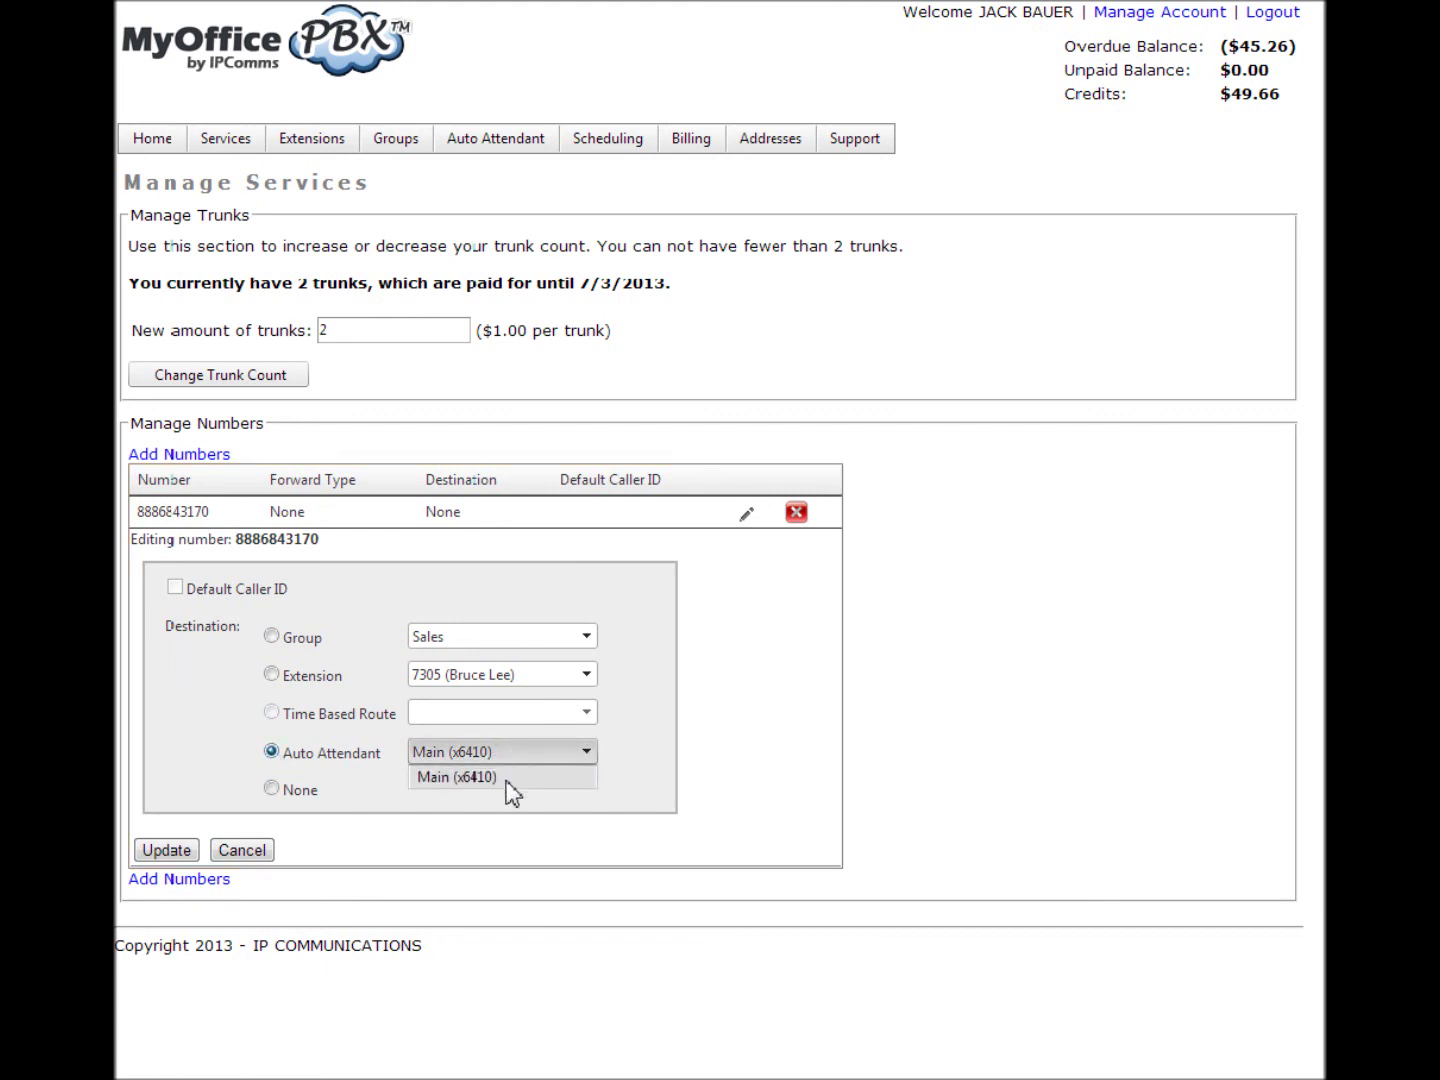
{"action": "left_click", "coordinate": [508, 788]}
{"action": "left_click", "coordinate": [193, 851]}
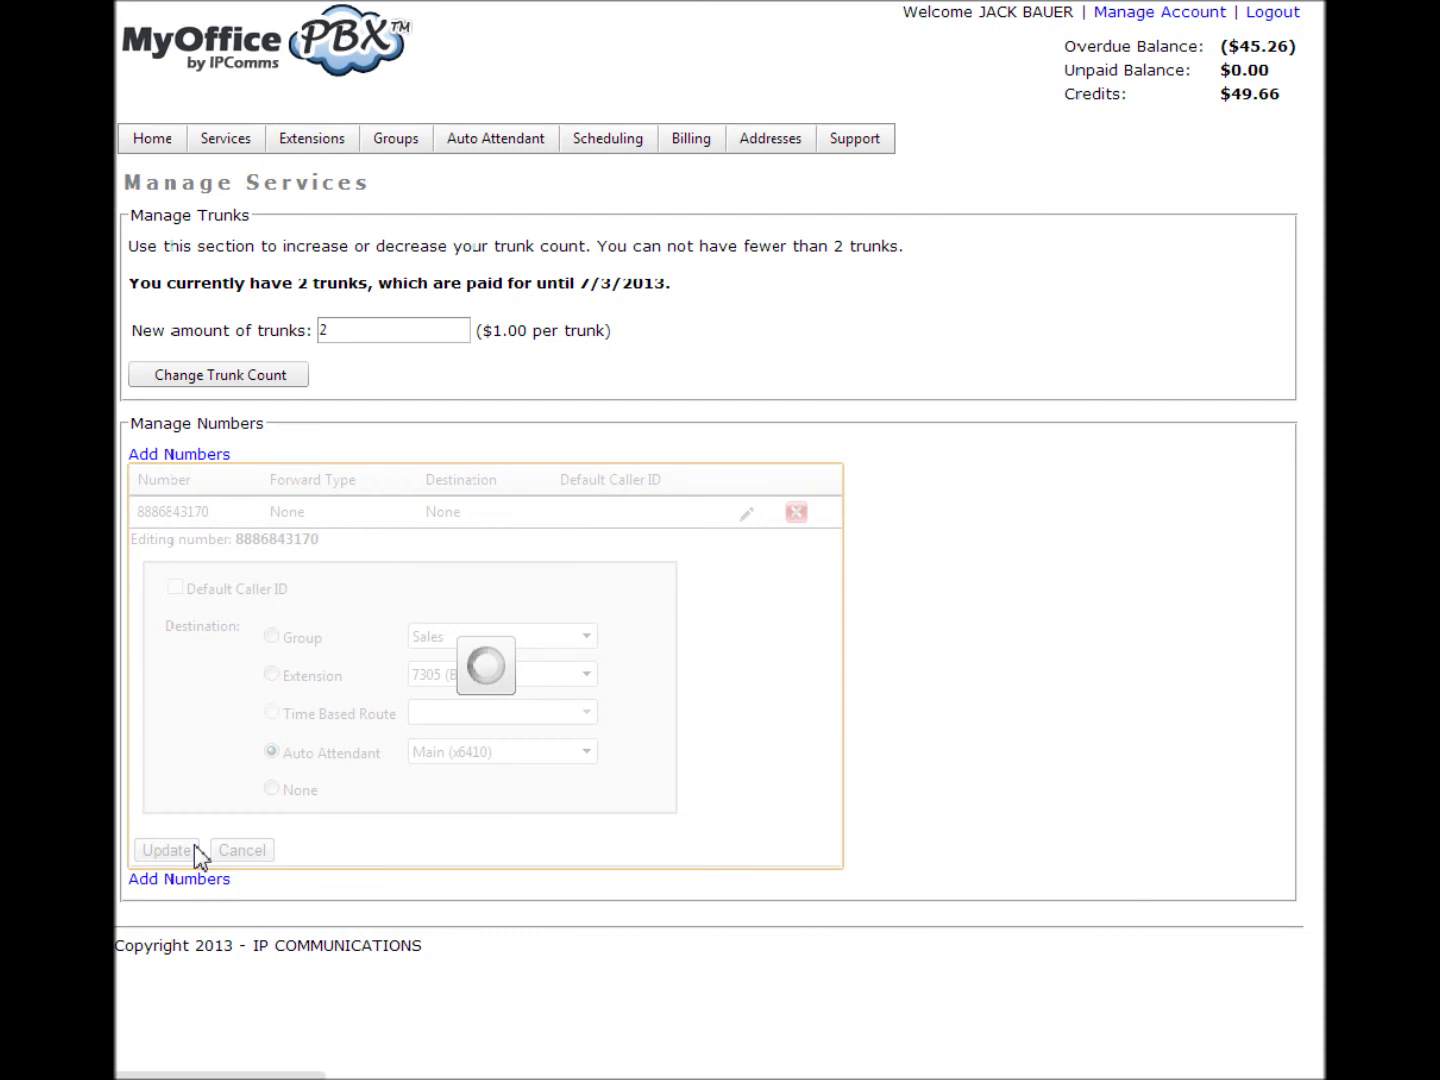